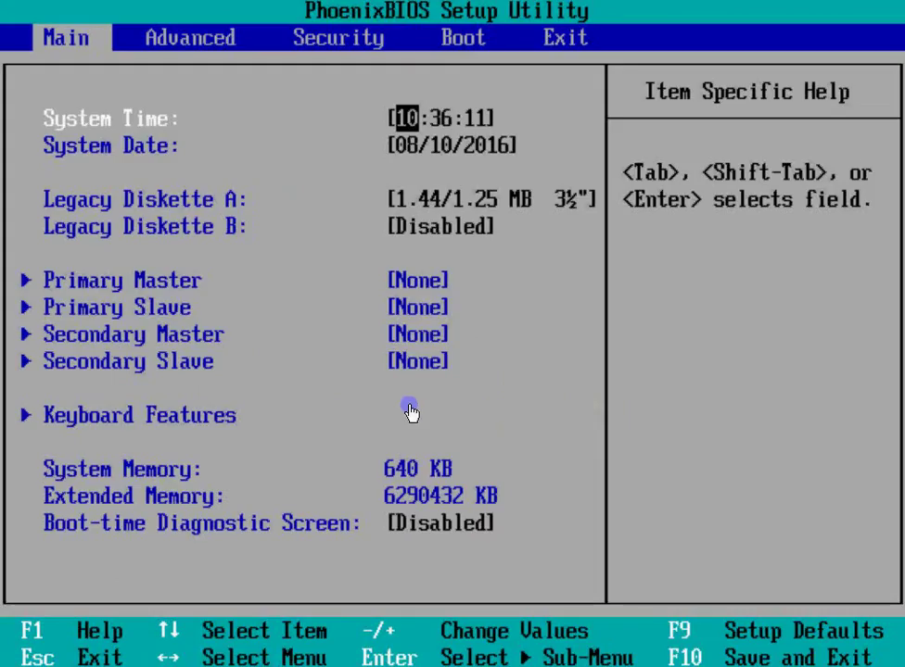
# Browse the PhoenixBIOS setup pages, then release keyboard control back to the host
pyautogui.click(479, 387)
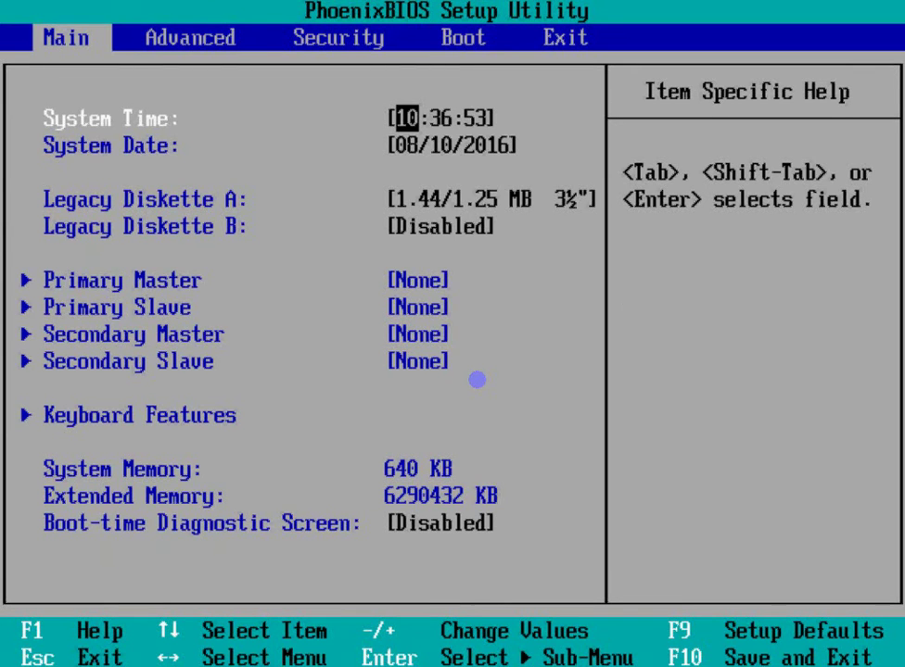
pyautogui.press('Right')
pyautogui.press('Right')
pyautogui.press('Right')
pyautogui.press('Left')
pyautogui.press('Left')
pyautogui.press('Left')
pyautogui.press('Right')
pyautogui.press('Right')
pyautogui.press('Right')
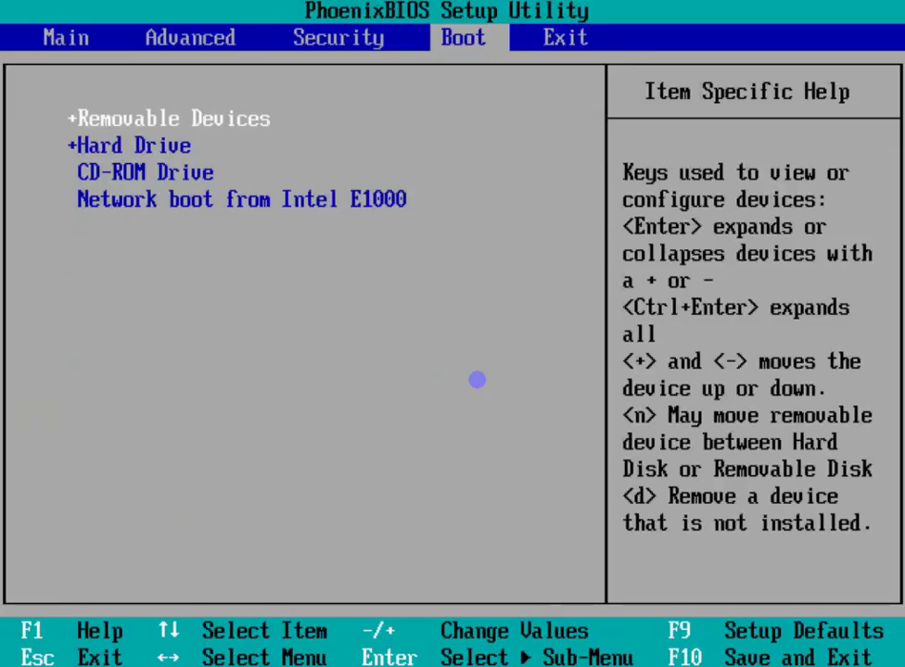
pyautogui.hotkey('ctrl', 'alt')
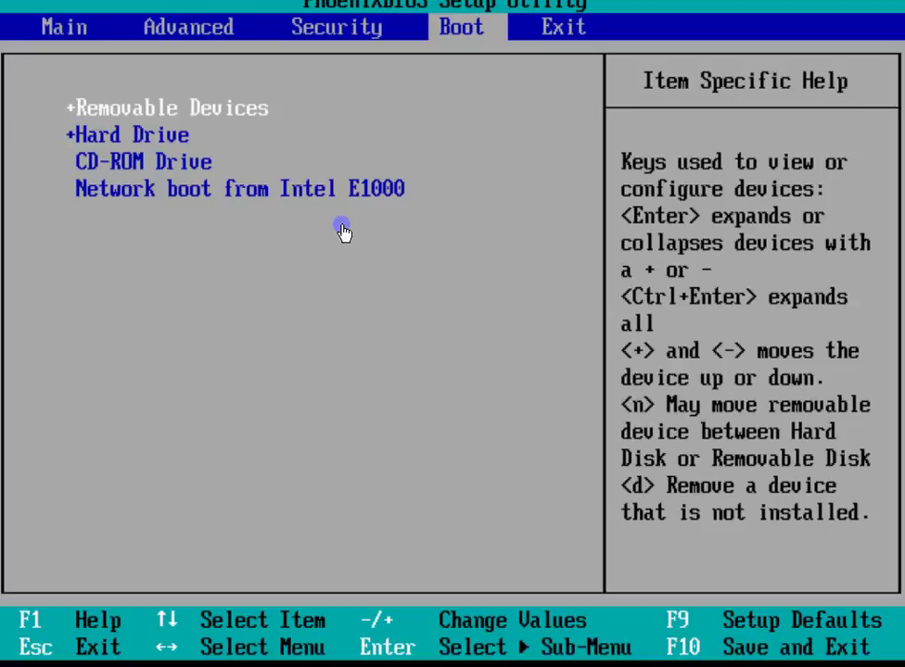
# Move CD-ROM Drive to the top of the boot order, keeping Hard Drive second
pyautogui.click(340, 278)
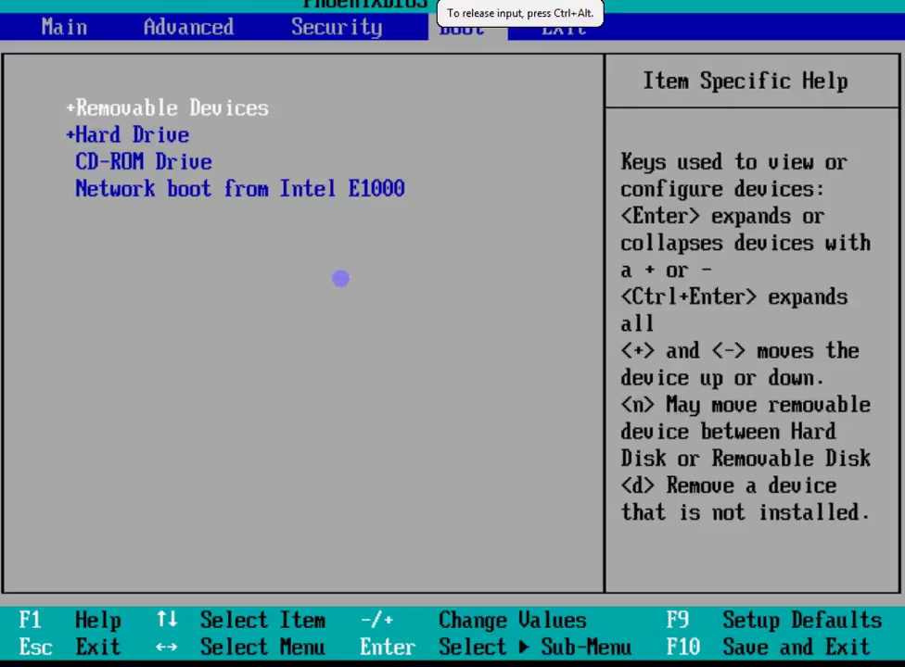
pyautogui.press('Right')
pyautogui.press('Right')
pyautogui.press('Left')
pyautogui.press('Left')
pyautogui.press('Down')
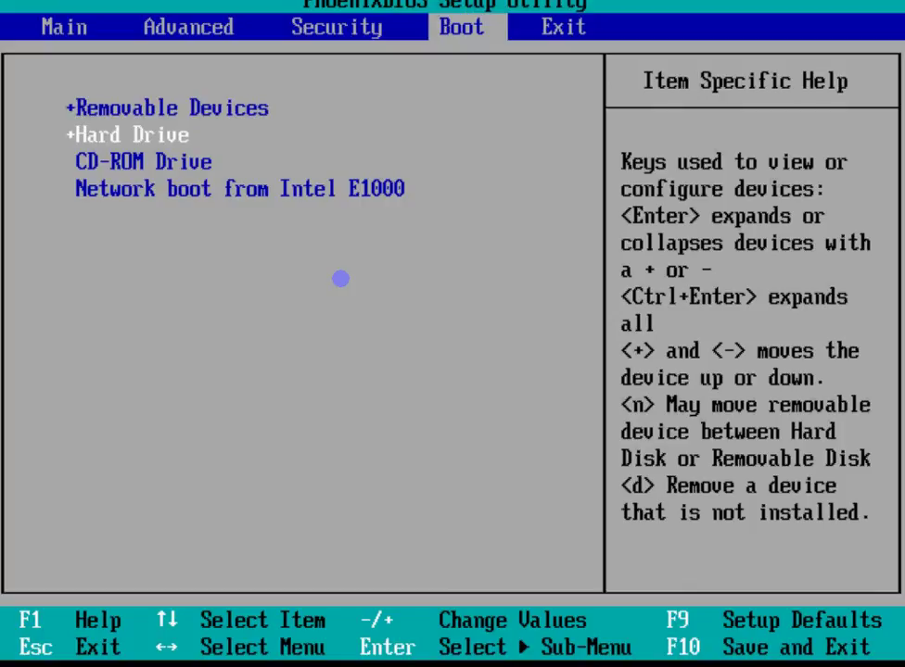
pyautogui.press('Down')
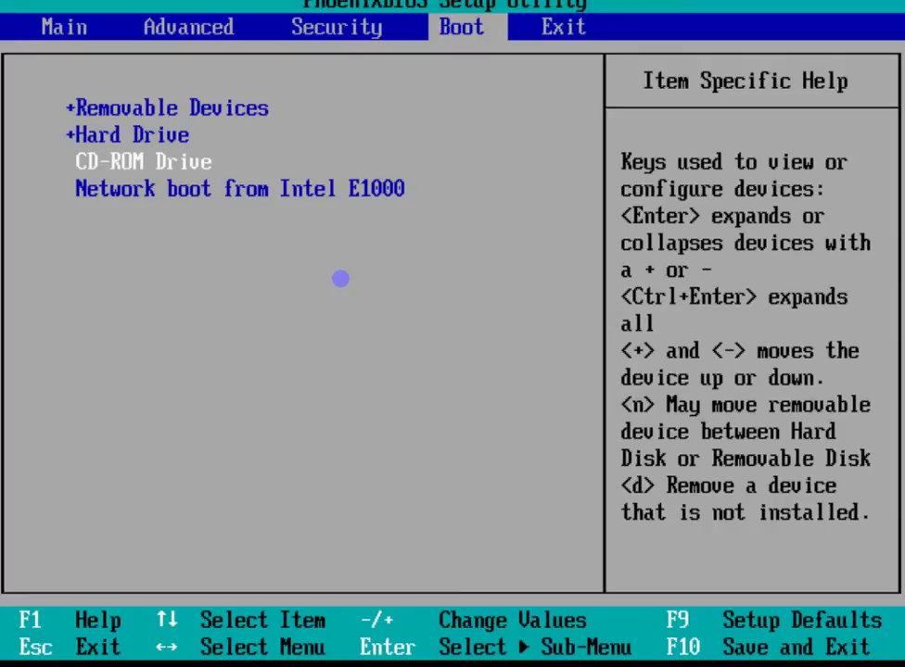
pyautogui.press('+')
pyautogui.press('+')
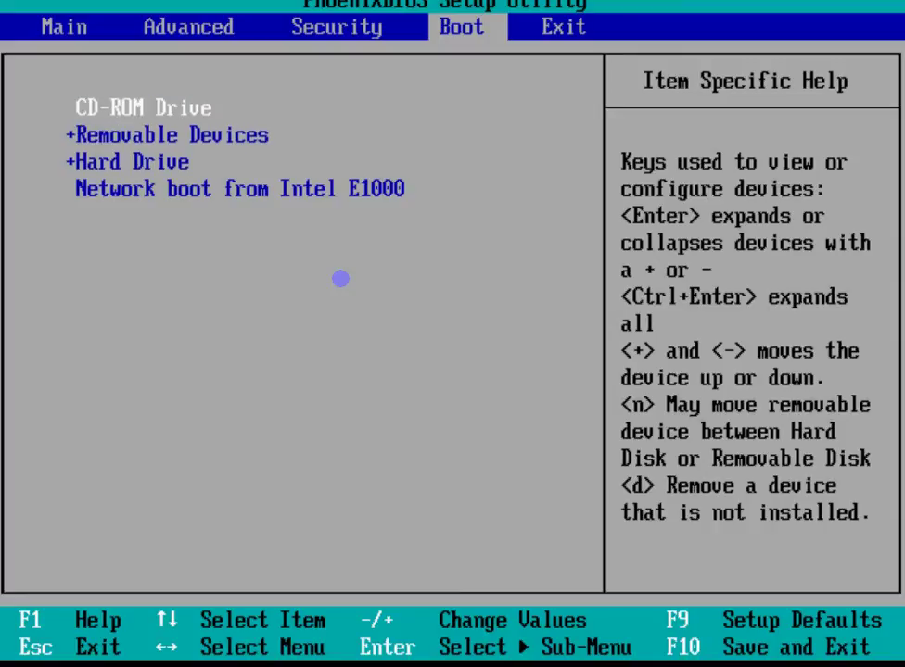
pyautogui.press('Down')
pyautogui.press('Down')
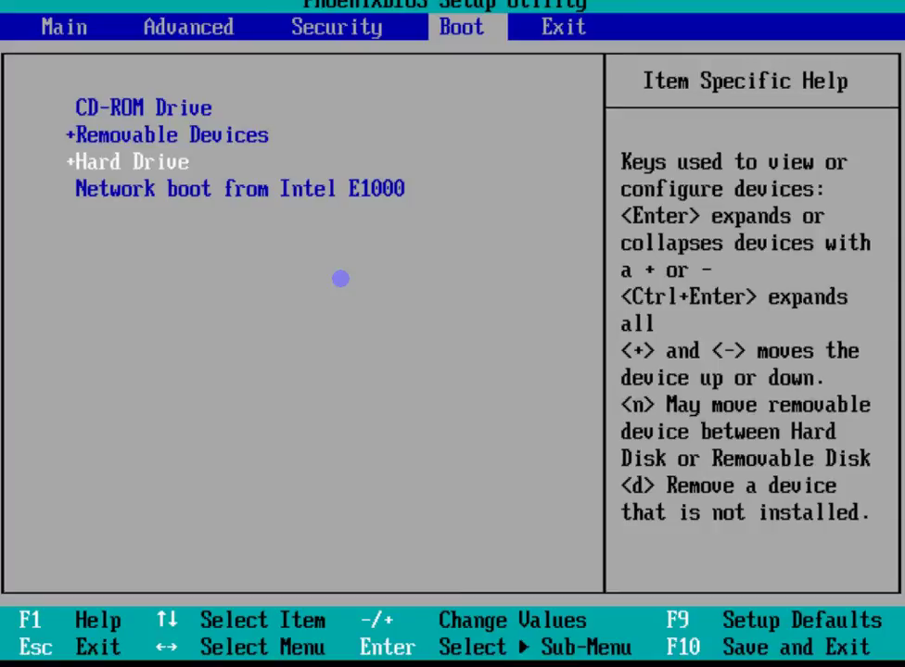
pyautogui.press('+')
pyautogui.press('+')
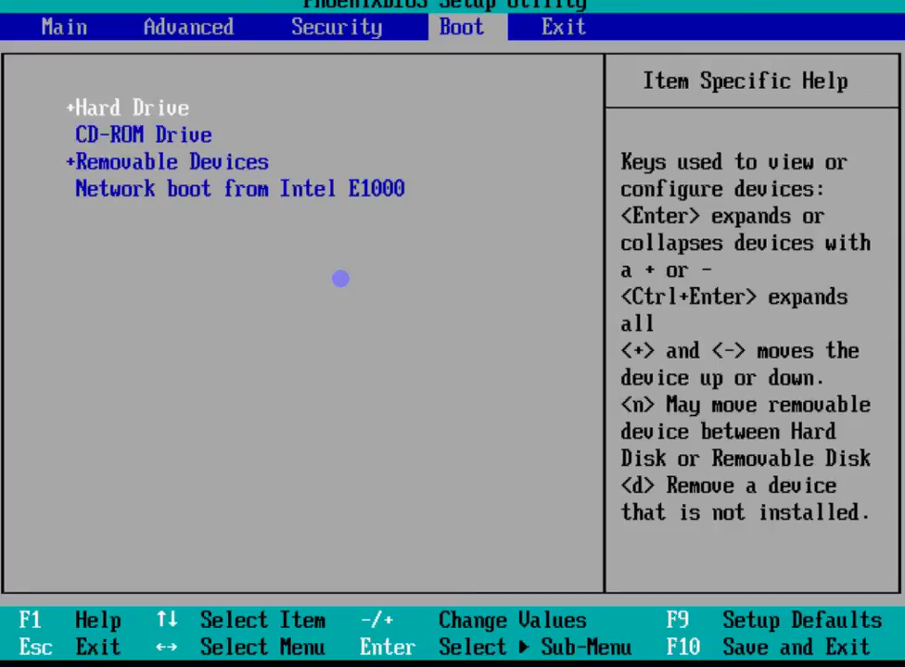
pyautogui.press('-')
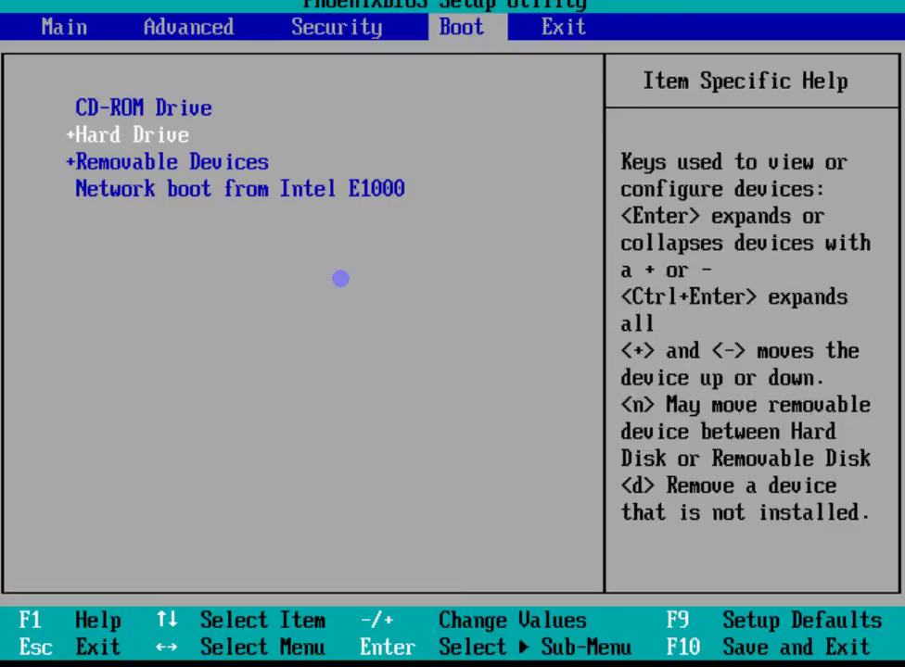
pyautogui.press('Left')
pyautogui.press('Left')
pyautogui.press('Left')
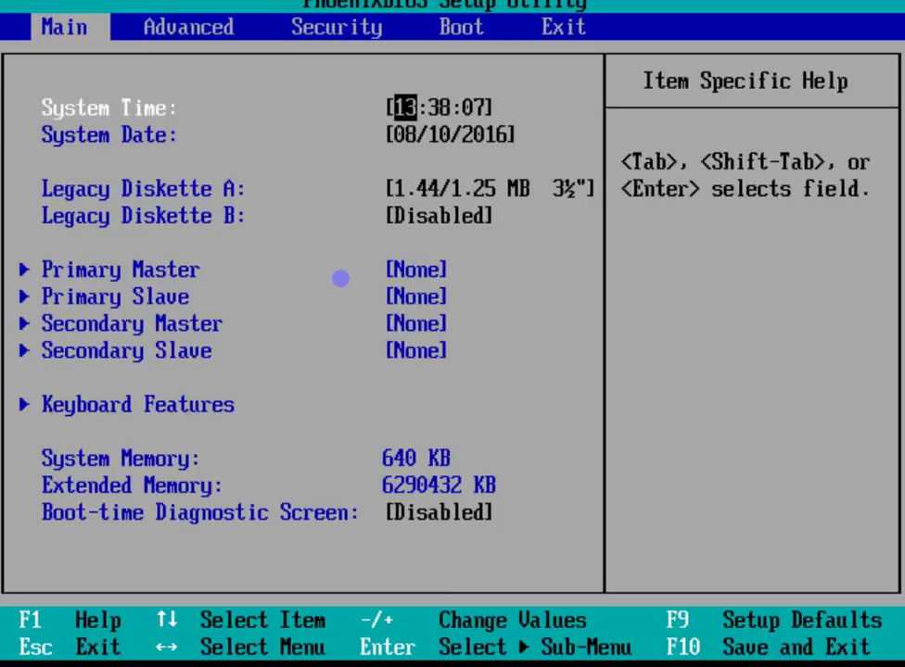
# Set Legacy Diskette A to Disabled on the Main page, then switch to the Boot page
pyautogui.press('Down')
pyautogui.press('Down')
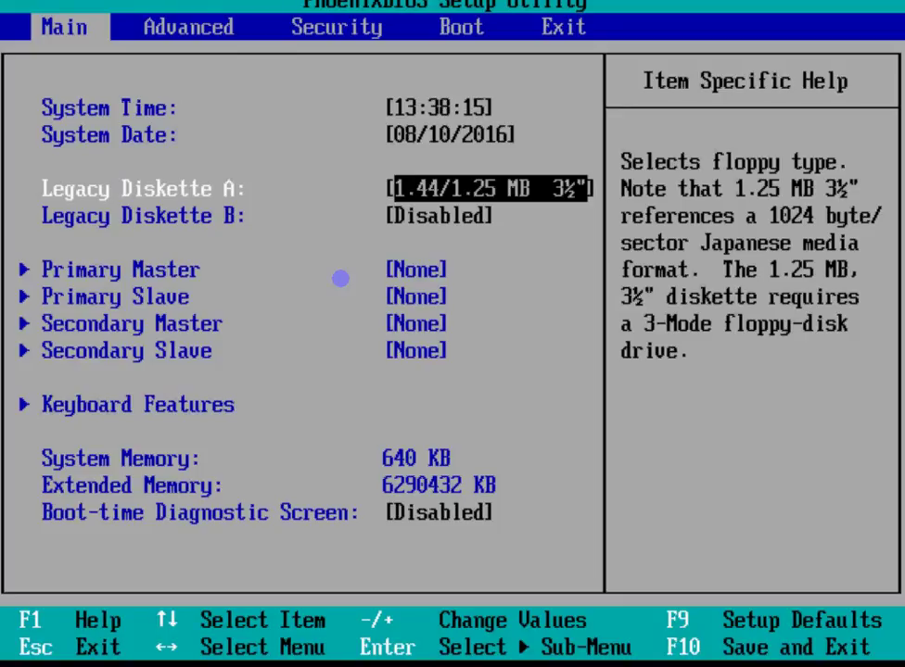
pyautogui.press('Return')
pyautogui.press('Up')
pyautogui.press('Up')
pyautogui.press('Up')
pyautogui.press('Up')
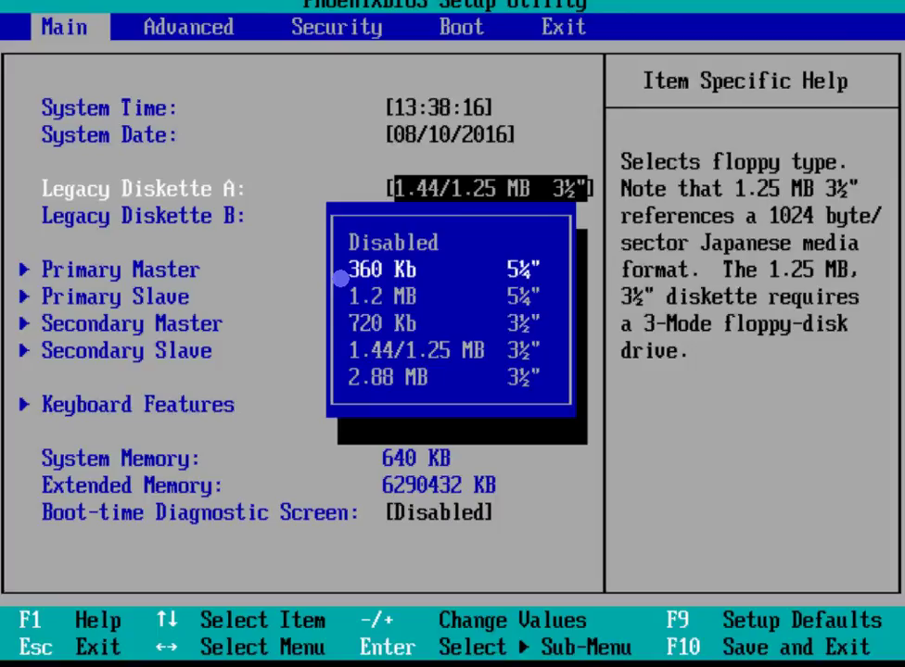
pyautogui.press('Return')
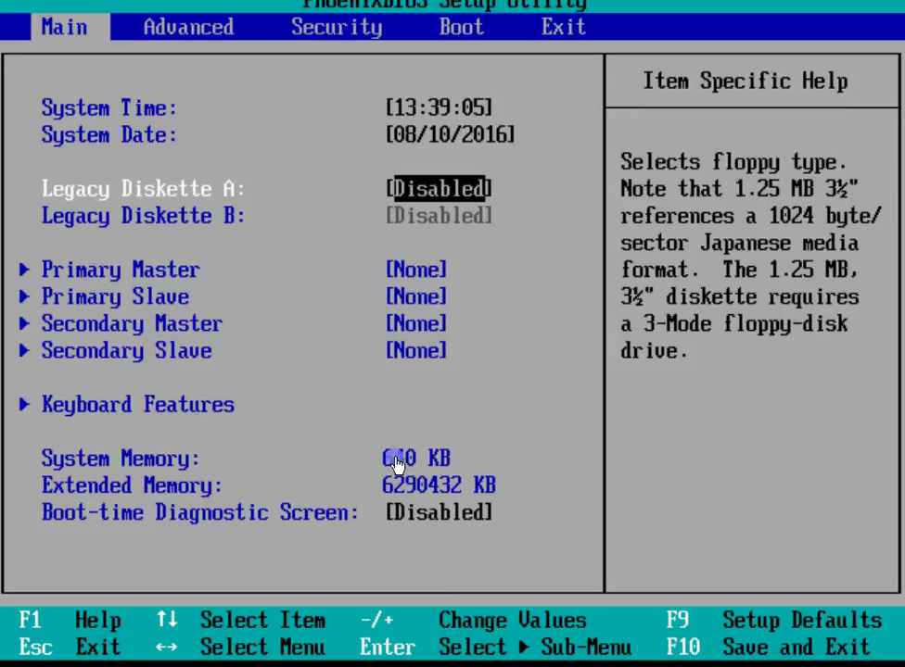
pyautogui.click(397, 409)
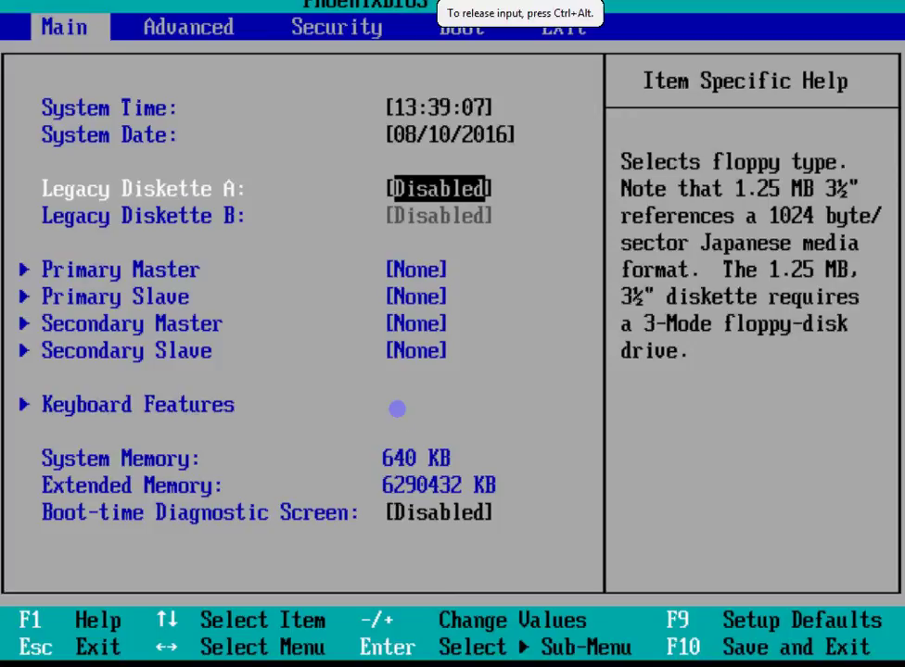
pyautogui.press('Right')
pyautogui.press('Right')
pyautogui.press('Right')
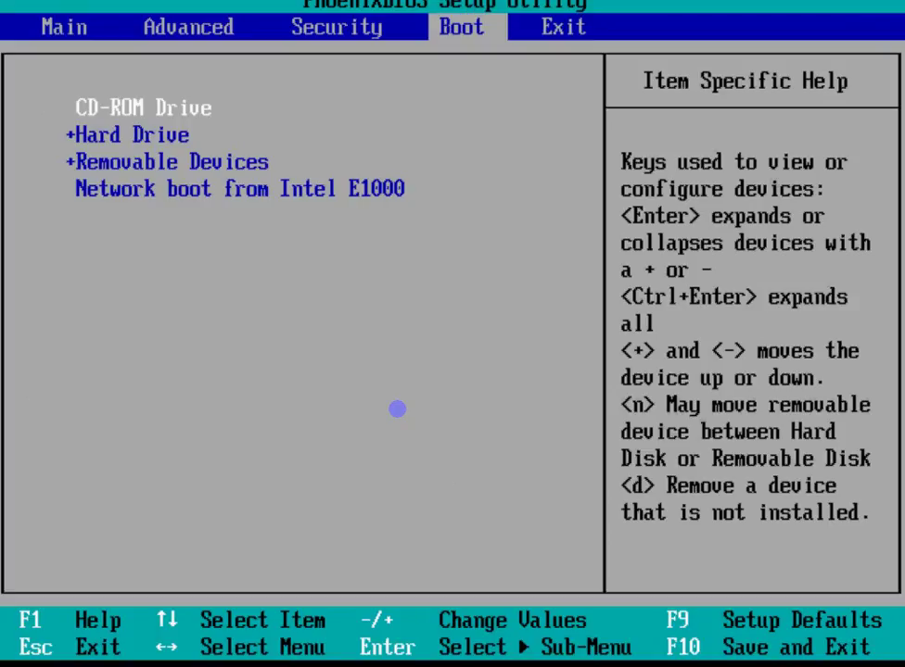
# Save the BIOS changes with F10 and confirm Yes to restart the VM
pyautogui.press('F10')
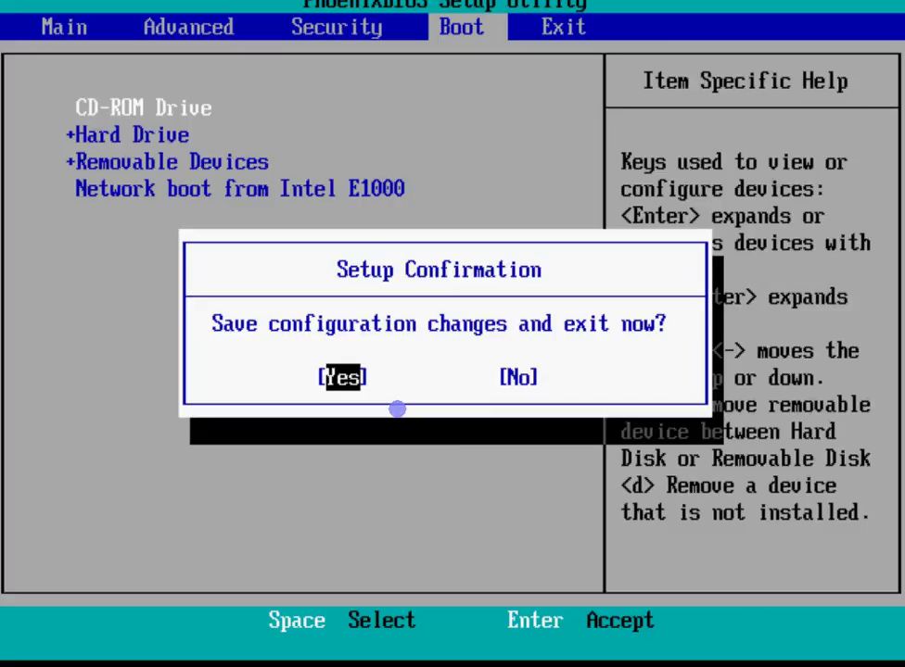
pyautogui.press('Return')
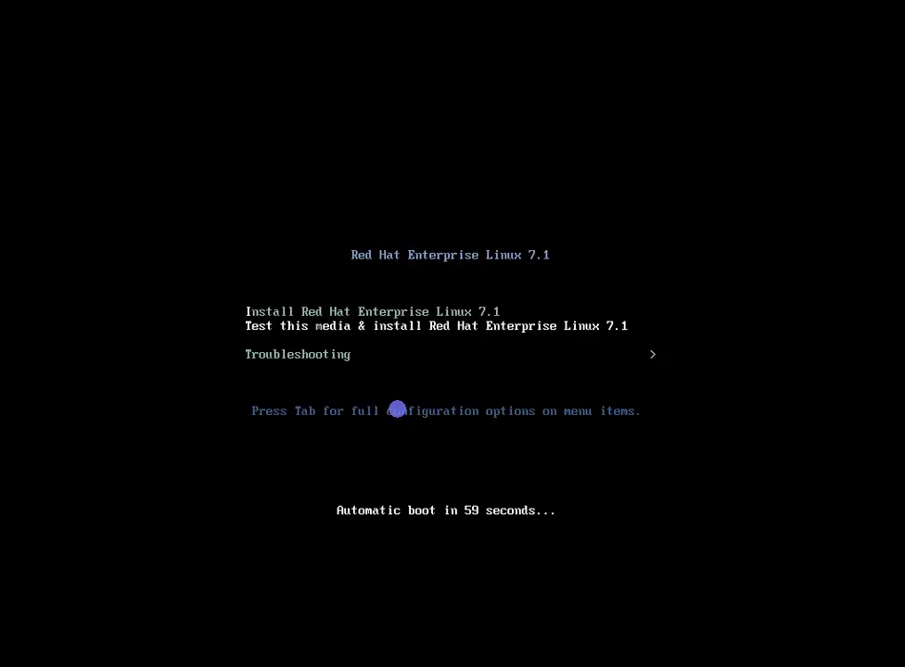
# Exit full screen and stop the boot countdown by moving through the boot menu entries
pyautogui.hotkey('ctrl', 'alt', 'Return')
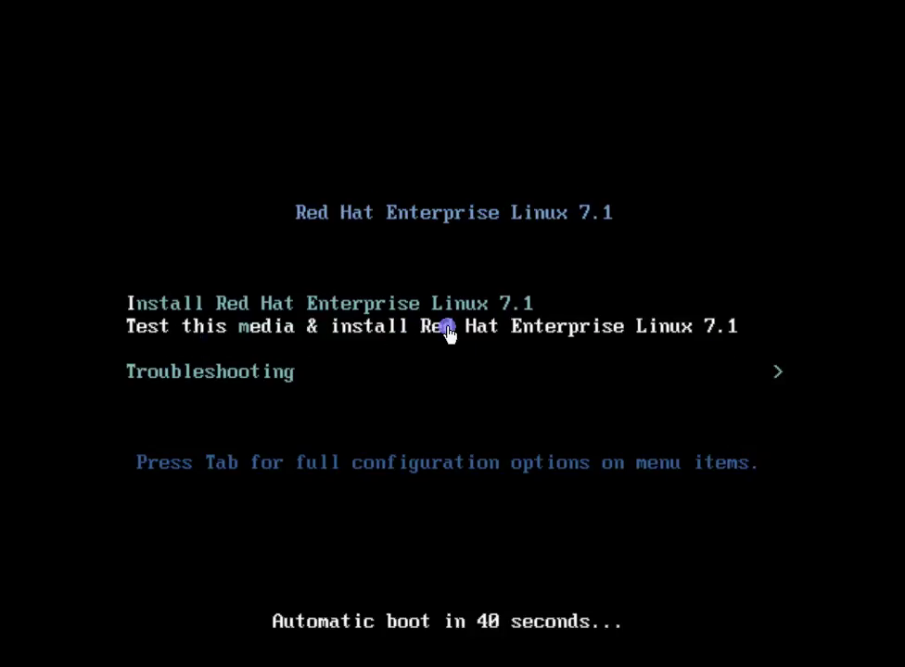
pyautogui.click(464, 395)
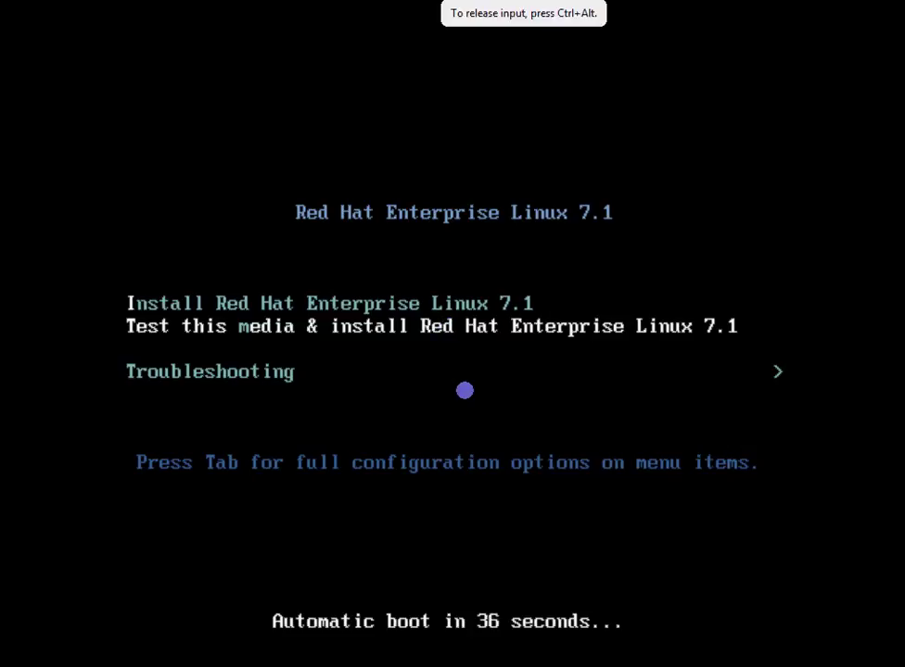
pyautogui.press('Up')
pyautogui.press('Down')
pyautogui.press('Down')
pyautogui.press('Up')
pyautogui.press('Up')
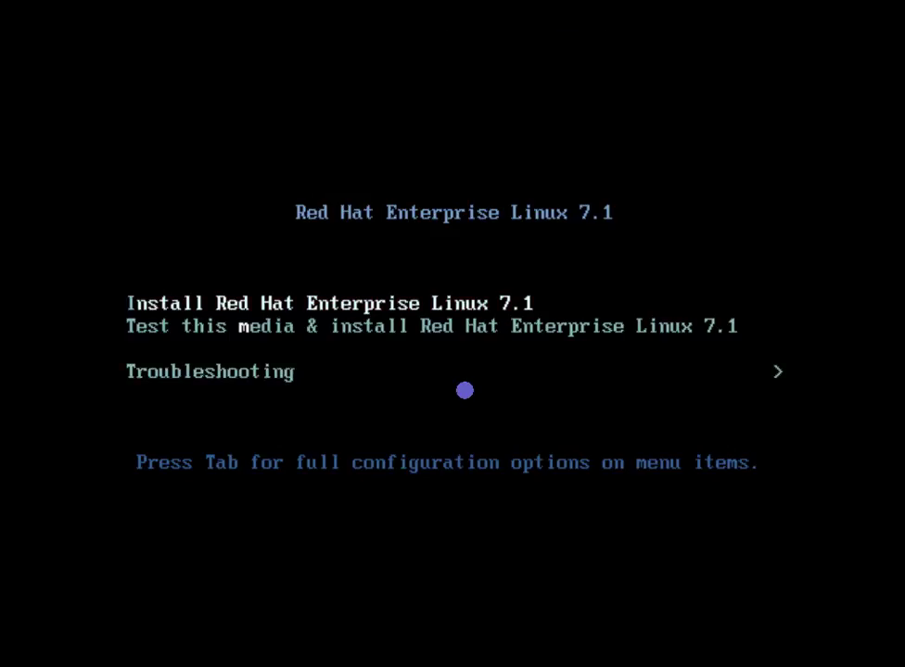
pyautogui.press('Down')
pyautogui.press('Down')
pyautogui.press('Up')
pyautogui.press('Up')
# Highlight the Test this media & install Red Hat Enterprise Linux 7.1 entry
pyautogui.press('Down')
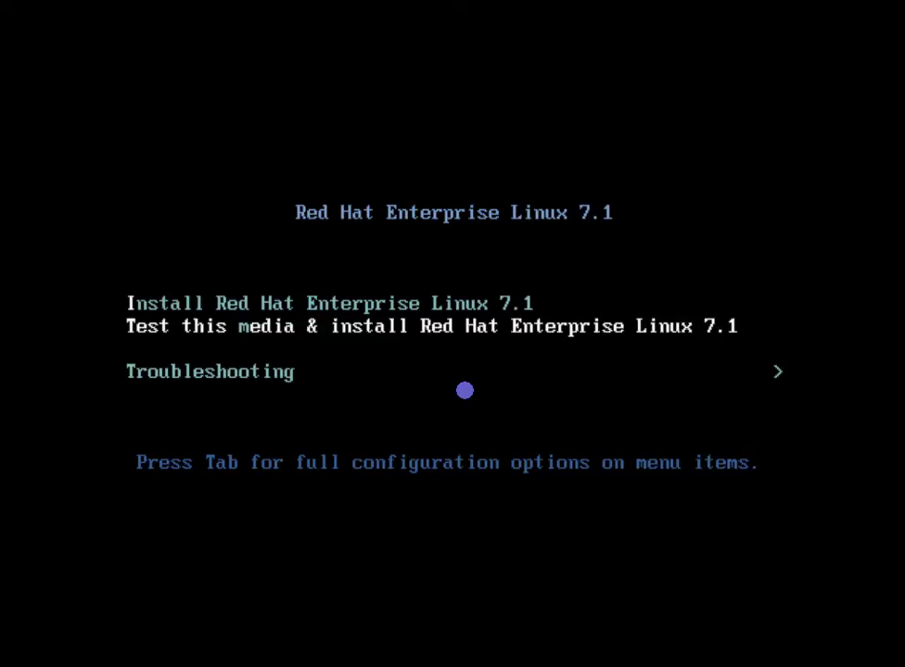
pyautogui.press('Down')
pyautogui.press('Up')
pyautogui.press('Down')
pyautogui.press('Up')
pyautogui.press('Up')
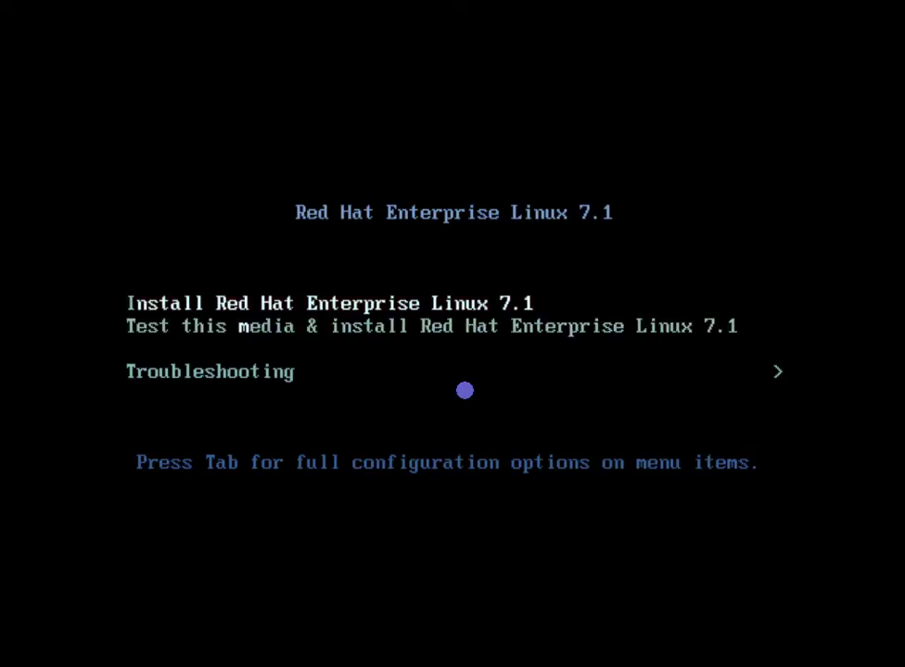
pyautogui.press('Down')
pyautogui.press('Down')
pyautogui.press('Up')
pyautogui.press('Up')
pyautogui.press('Down')
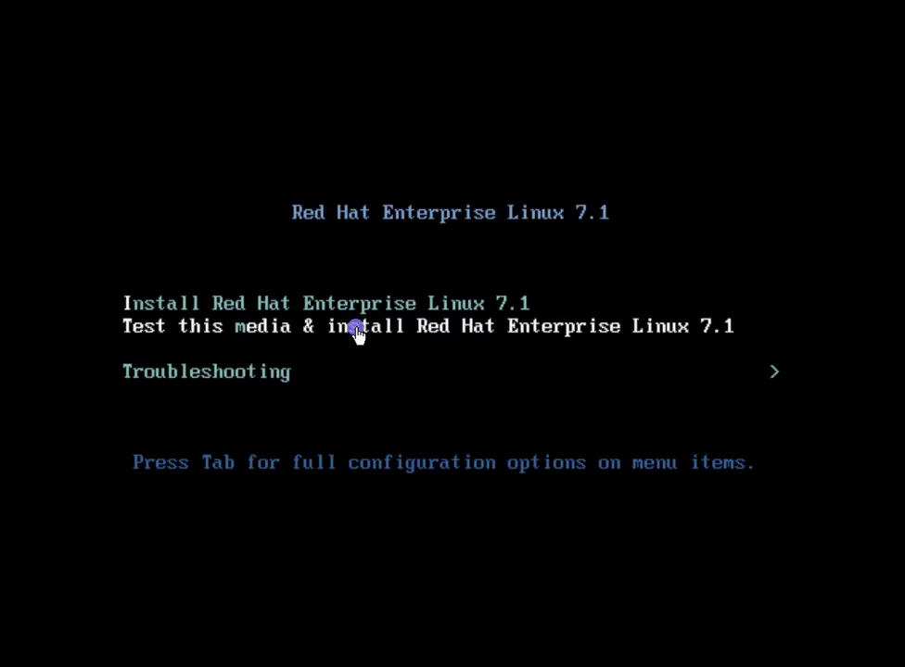
# Boot Test this media & install Red Hat Enterprise Linux 7.1 and wait for the installer welcome screen
pyautogui.click(552, 331)
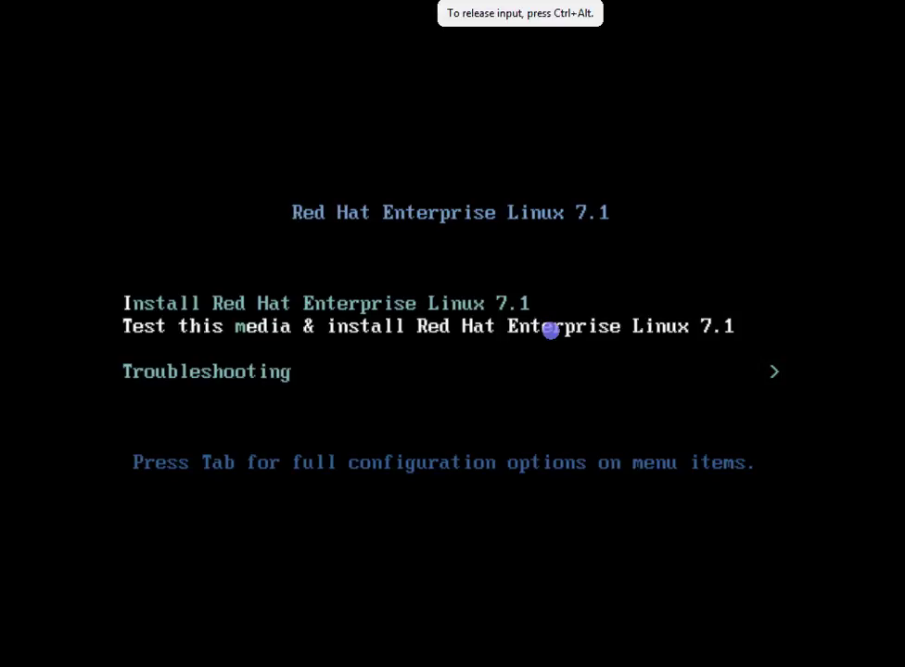
pyautogui.press('Return')
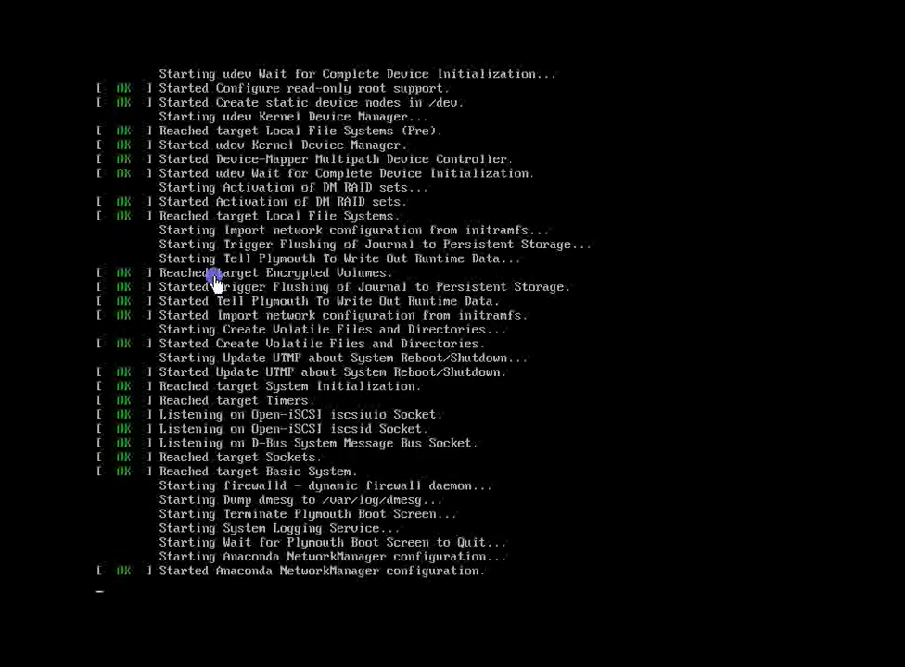
pyautogui.click(213, 277)
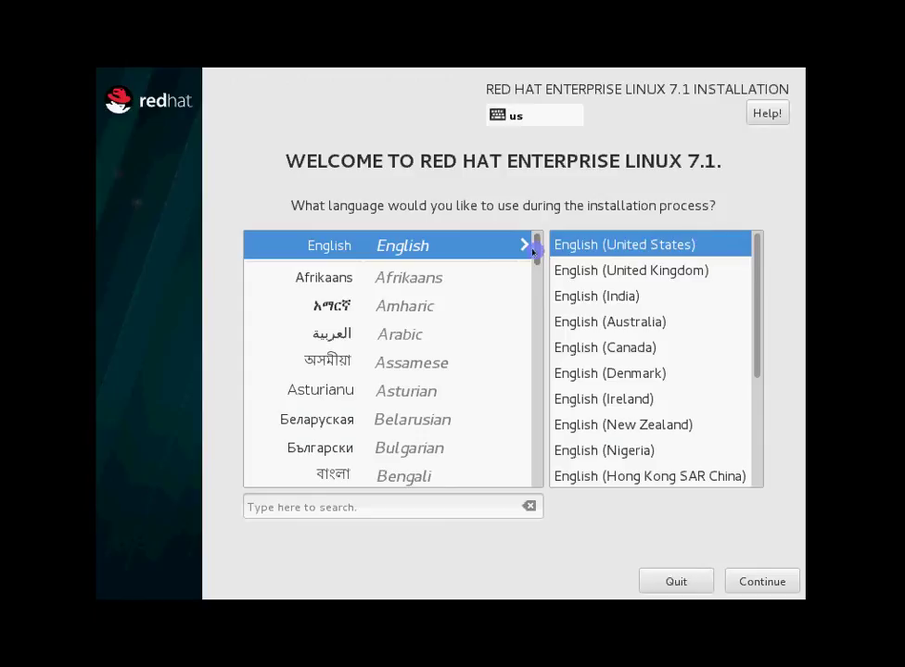
pyautogui.moveTo(535, 248); pyautogui.dragTo(534, 277)
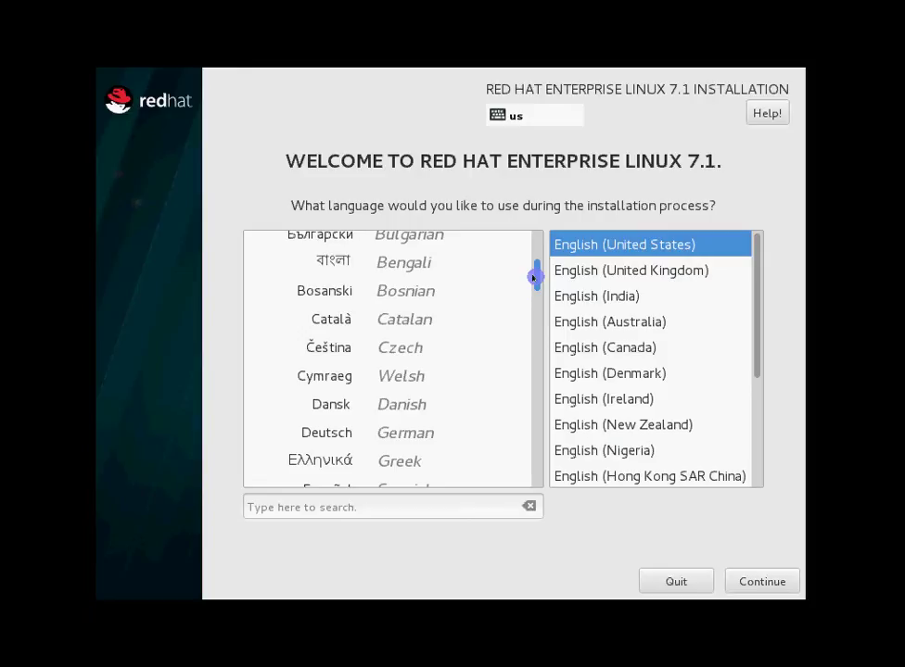
pyautogui.moveTo(534, 276); pyautogui.dragTo(535, 321)
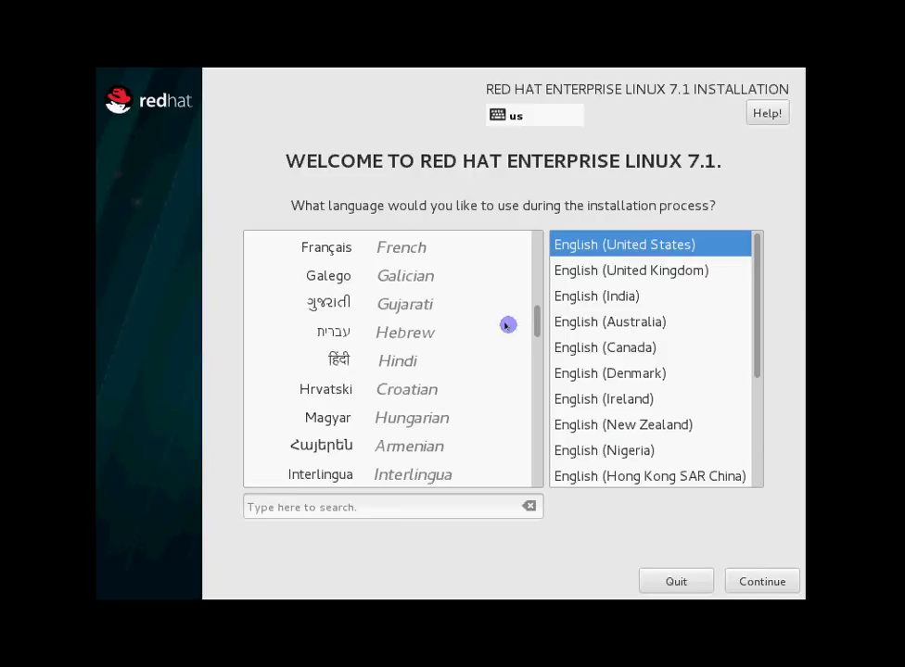
pyautogui.moveTo(533, 324); pyautogui.dragTo(541, 234)
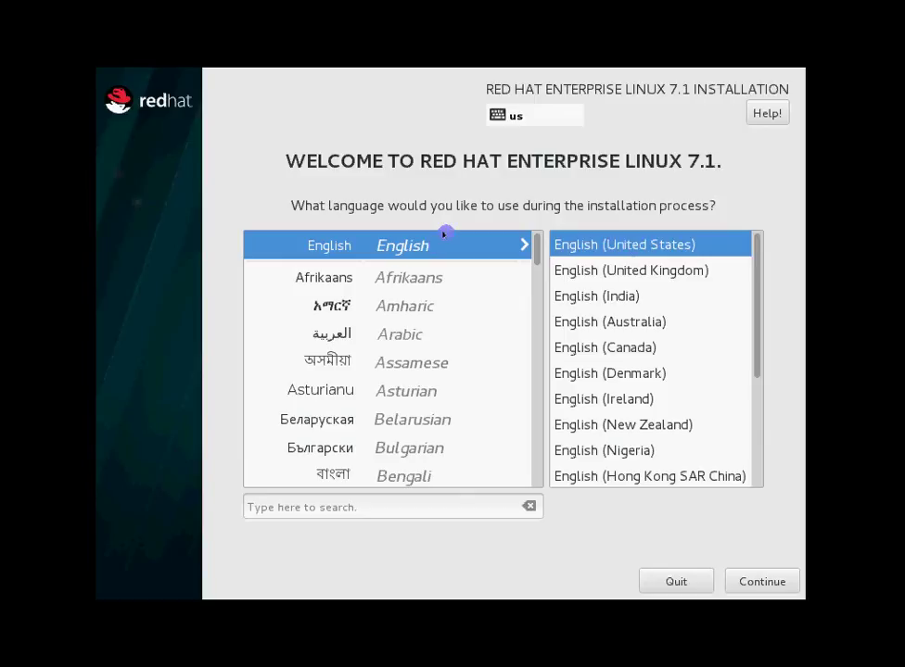
# Continue with English (United States) and open DATE & TIME on the Installation Summary
pyautogui.click(758, 581)
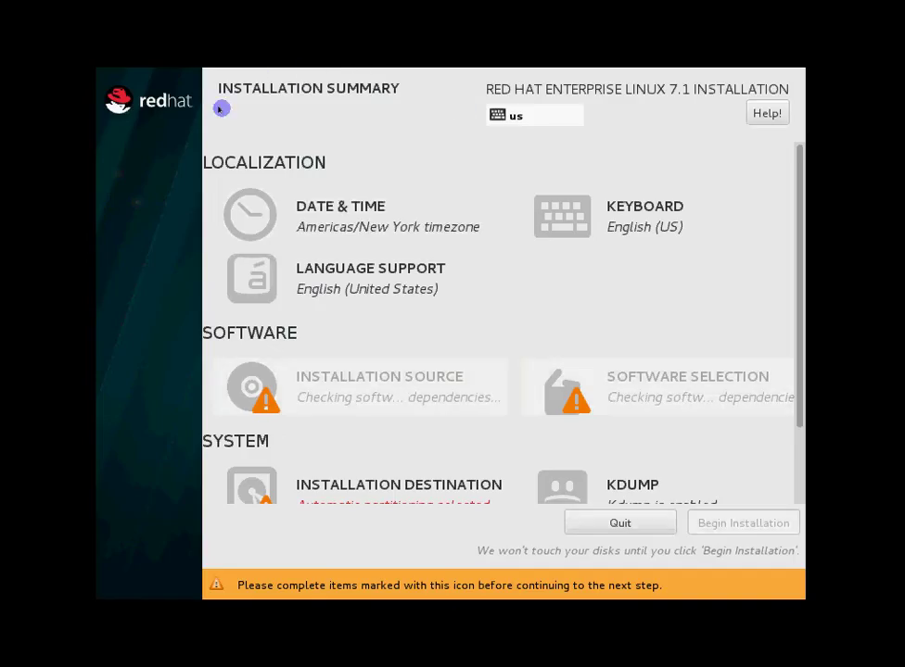
pyautogui.scroll(-3, 484, 410)
pyautogui.scroll(3, 485, 410)
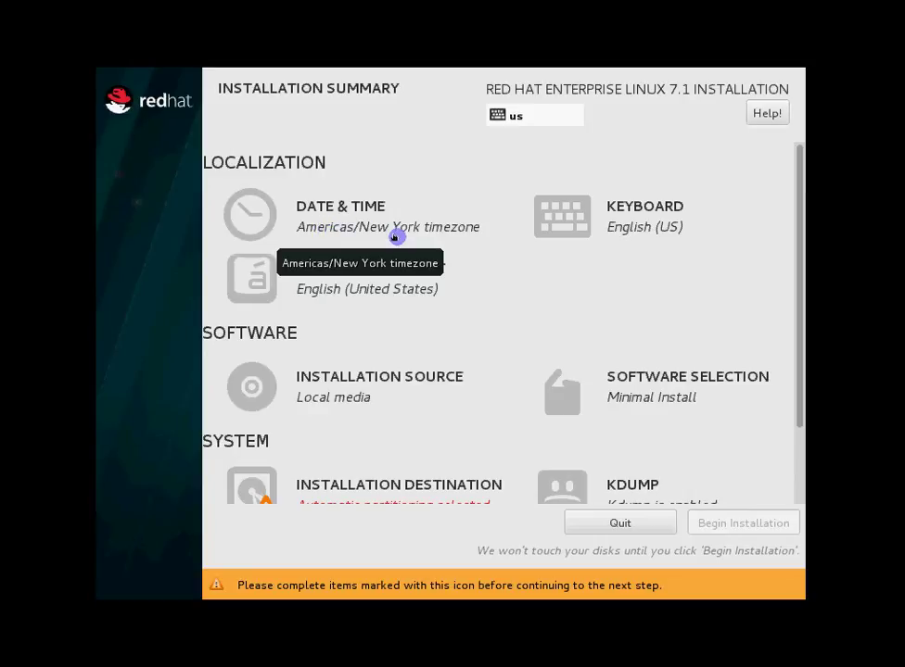
pyautogui.click(337, 220)
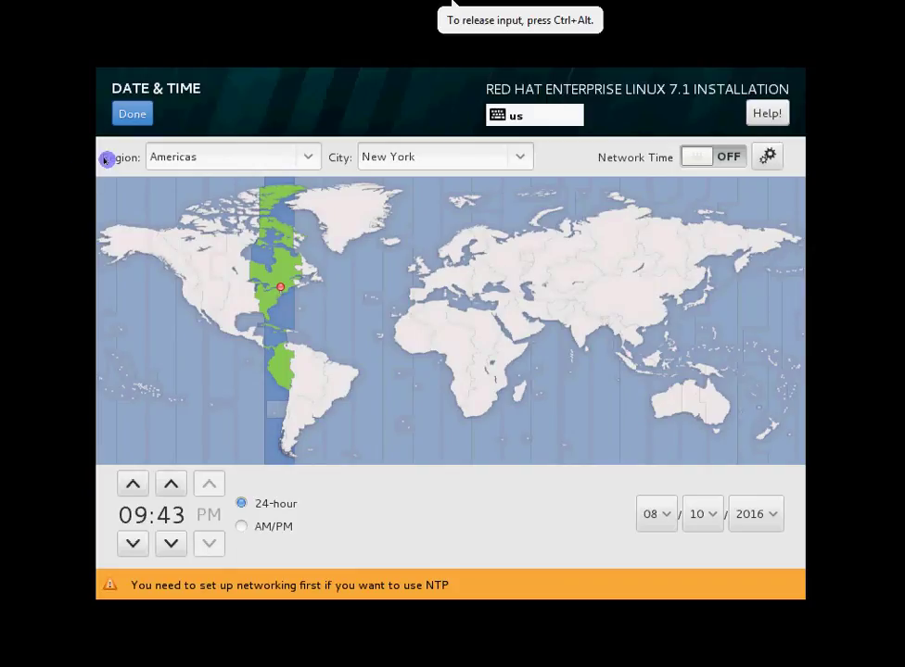
# Choose Asia as the region and pick India on the map for Asia/Kolkata
pyautogui.click(306, 157)
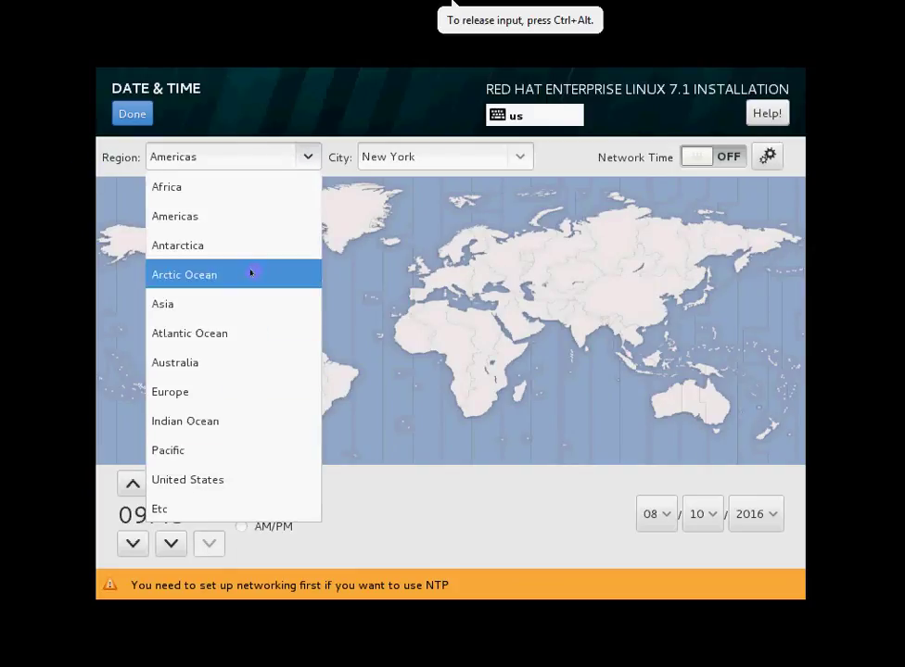
pyautogui.click(235, 304)
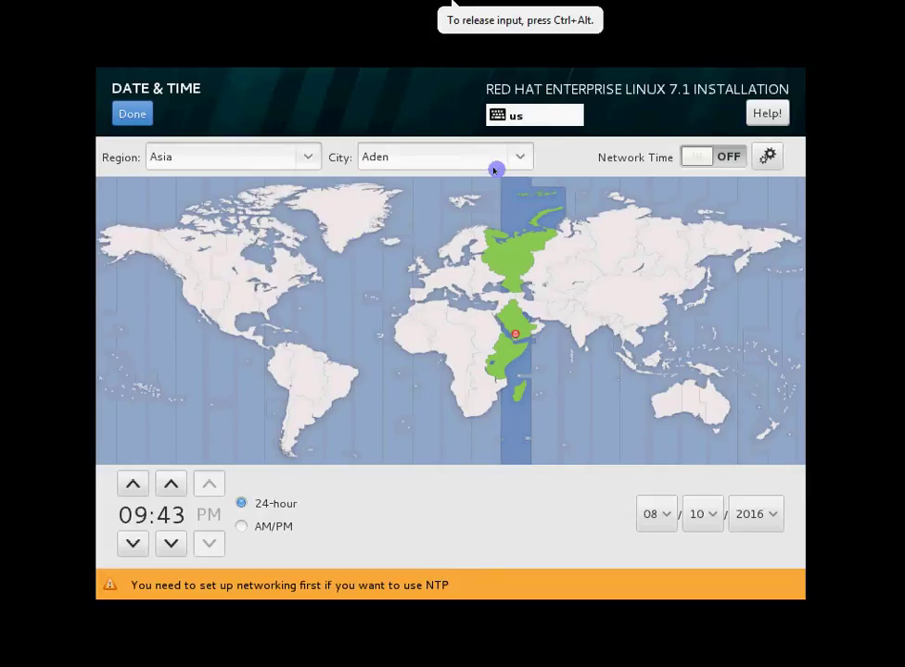
pyautogui.click(521, 156)
pyautogui.scroll(-1, 446, 456)
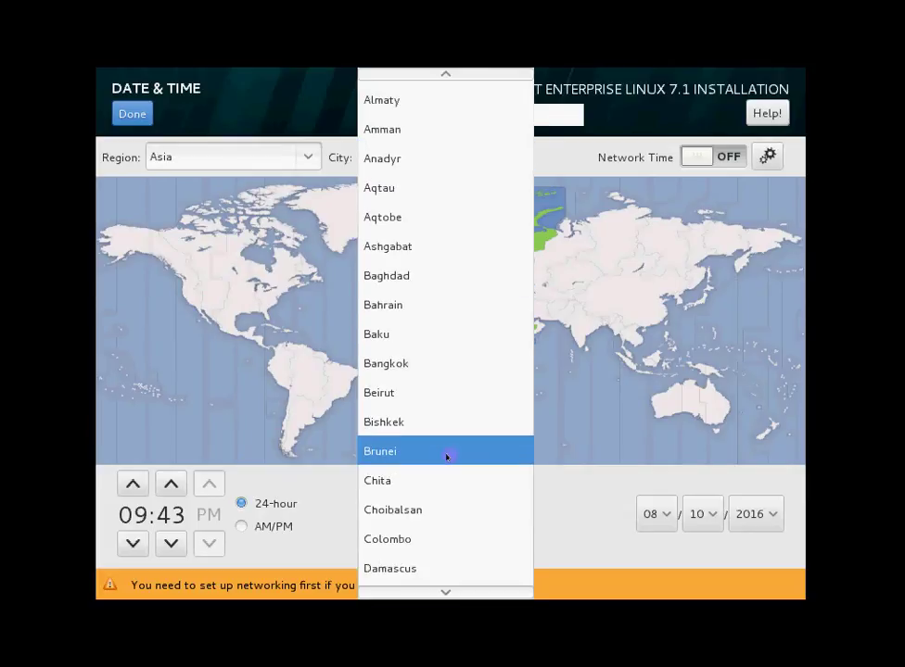
pyautogui.click(580, 392)
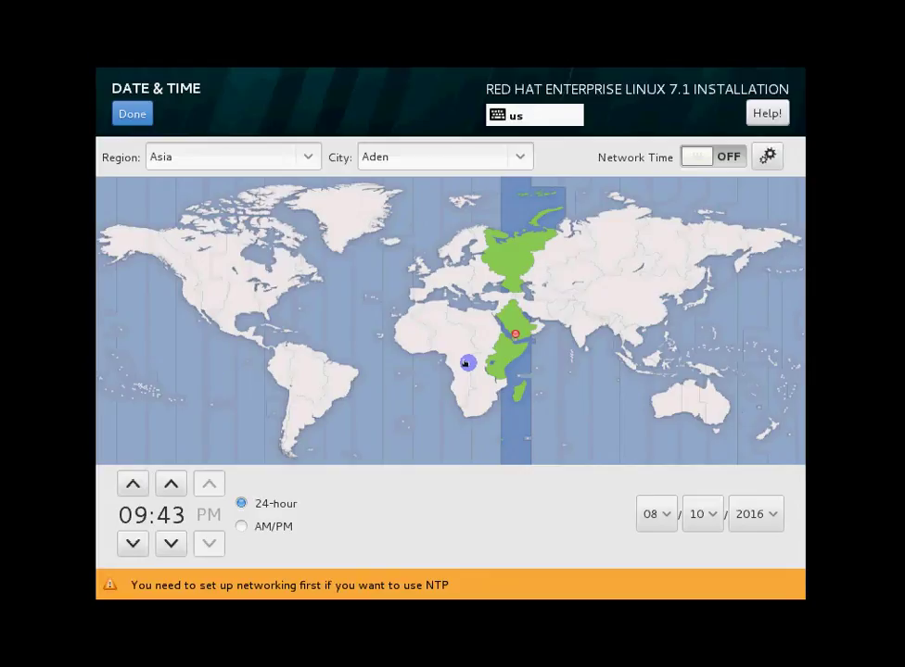
pyautogui.click(592, 324)
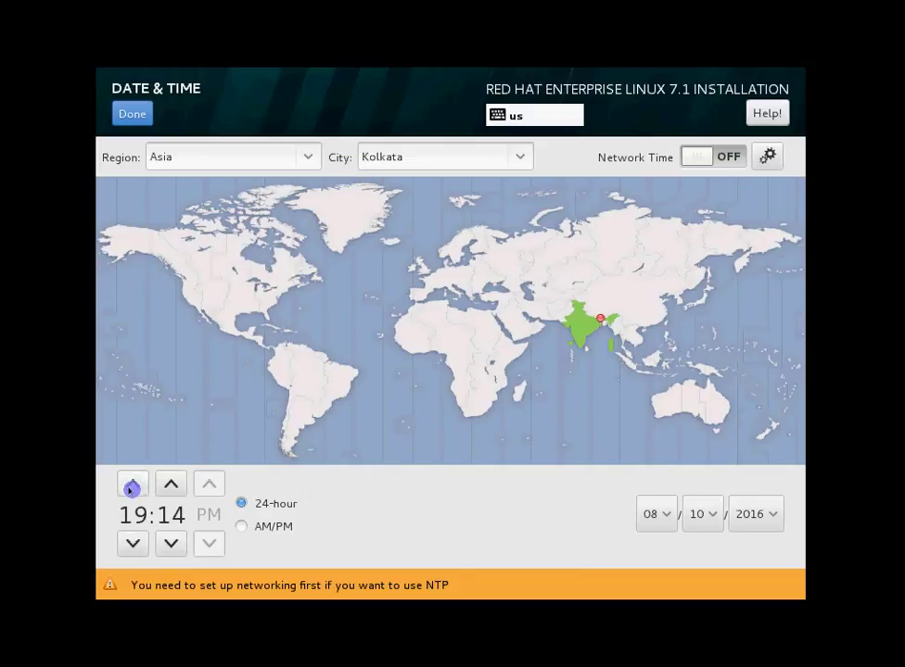
# Keep the 24-hour format and raise the clock hour to 23
pyautogui.click(241, 525)
pyautogui.click(240, 505)
pyautogui.click(135, 488)
pyautogui.click(134, 487)
pyautogui.click(135, 488)
pyautogui.click(134, 487)
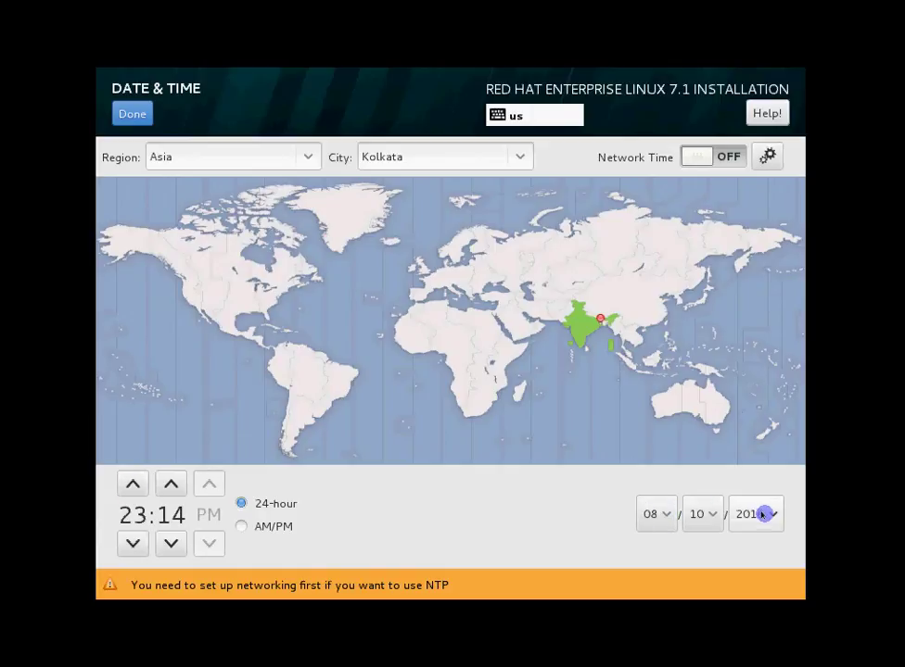
# Check the month, day and year dropdowns, leaving the date at 08/10/2016
pyautogui.click(665, 512)
pyautogui.click(664, 510)
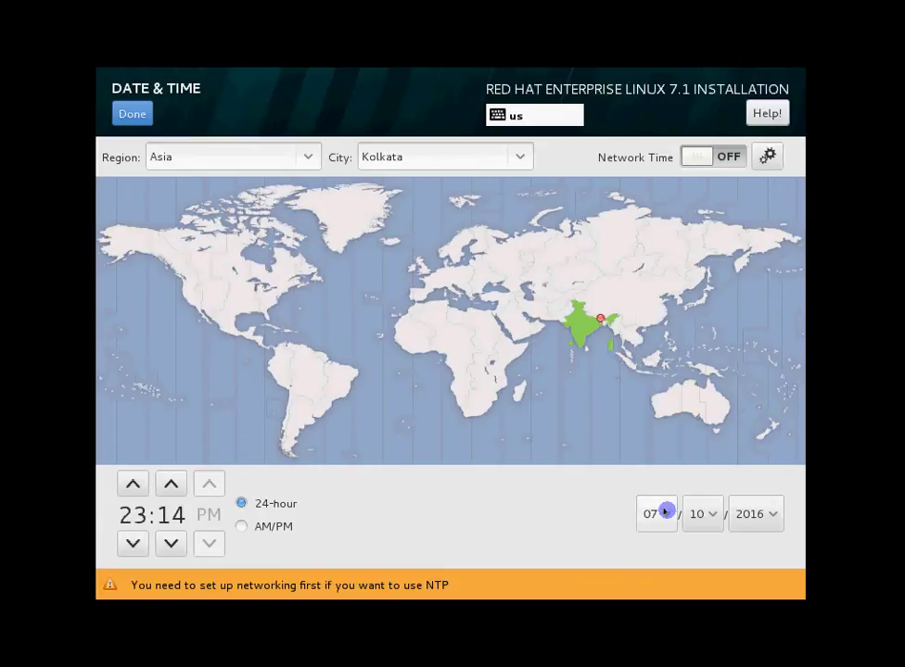
pyautogui.click(666, 510)
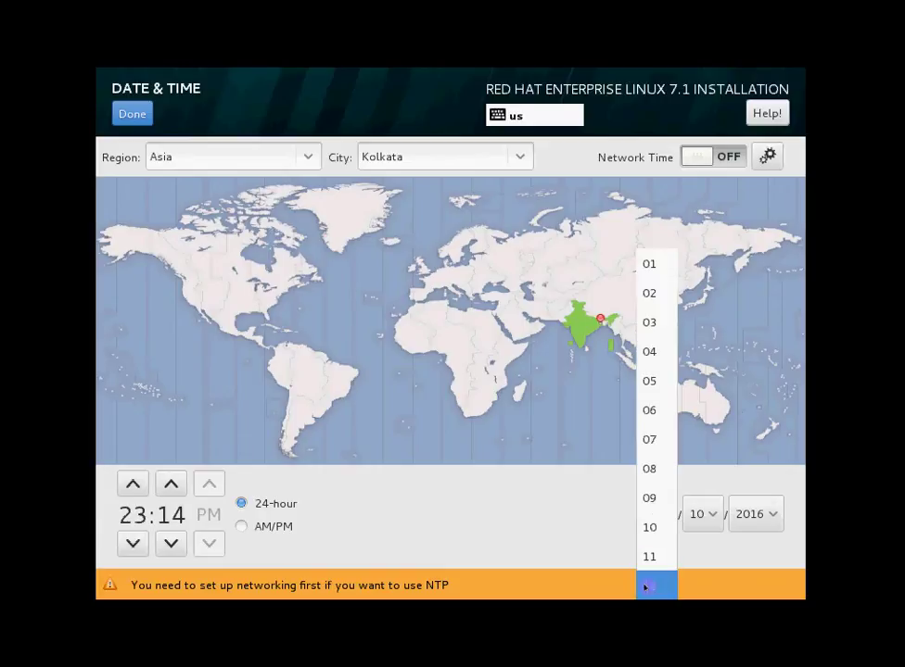
pyautogui.click(644, 468)
pyautogui.click(709, 515)
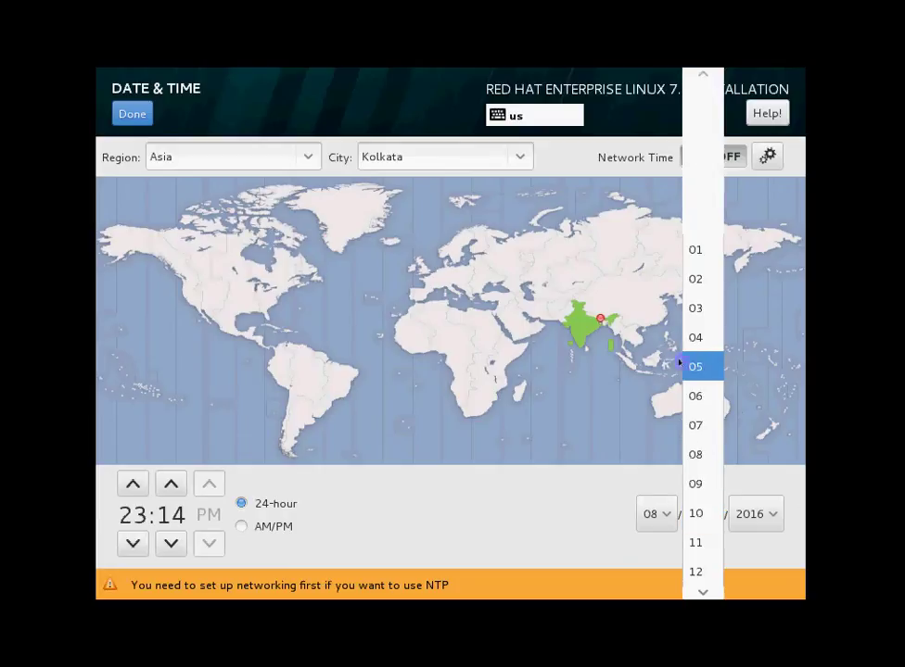
pyautogui.scroll(-7, 705, 505)
pyautogui.click(598, 530)
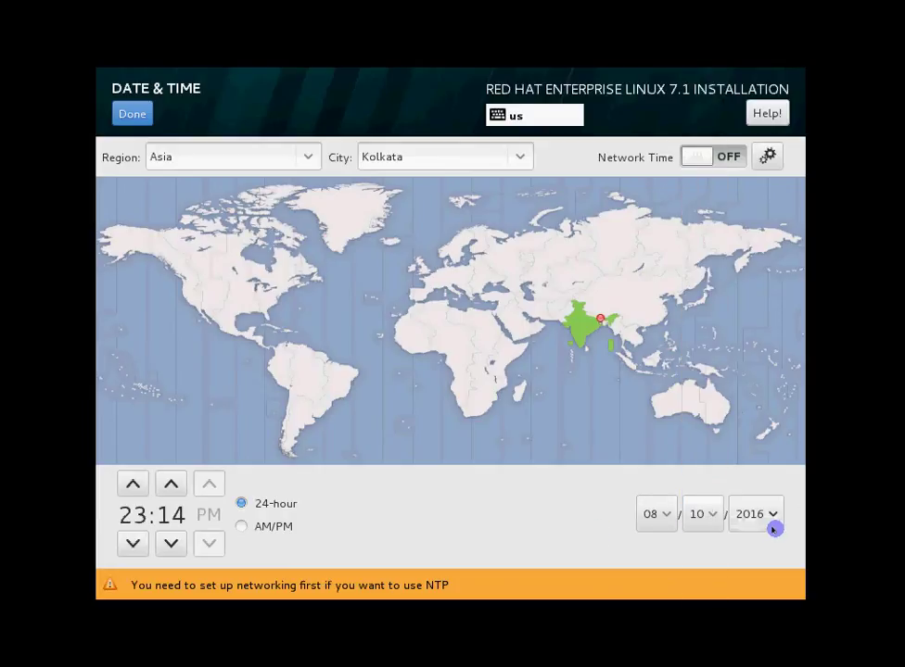
pyautogui.click(769, 523)
pyautogui.click(656, 550)
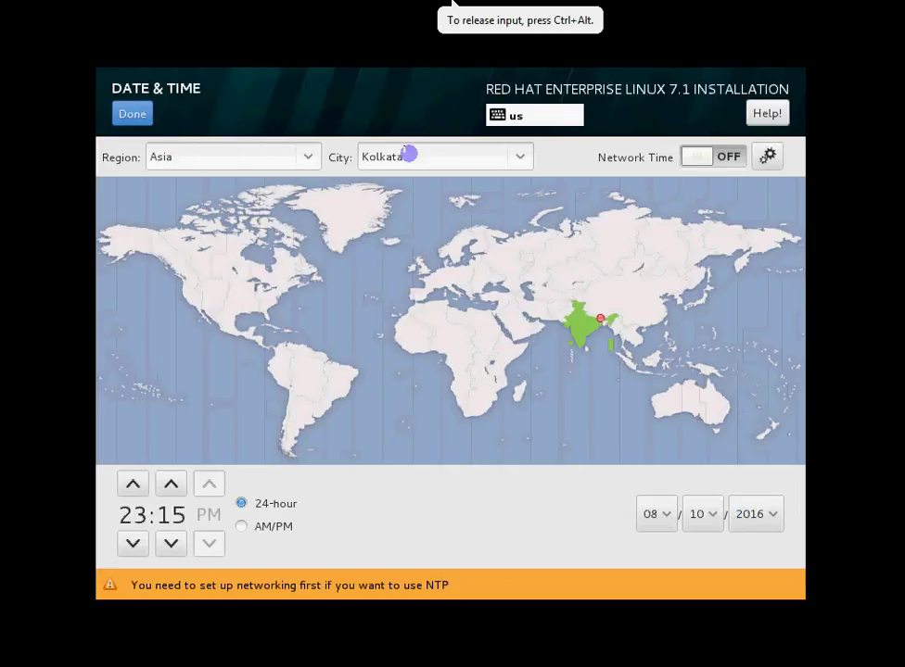
# Confirm the Asia/Kolkata date and time with Done and scroll down the Installation Summary
pyautogui.click(129, 117)
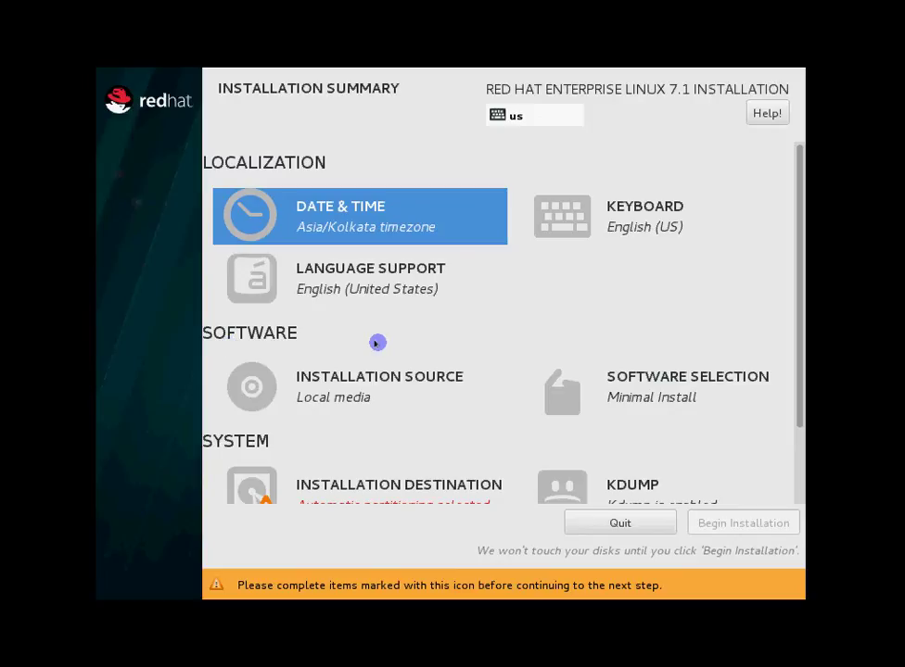
pyautogui.scroll(-1, 375, 341)
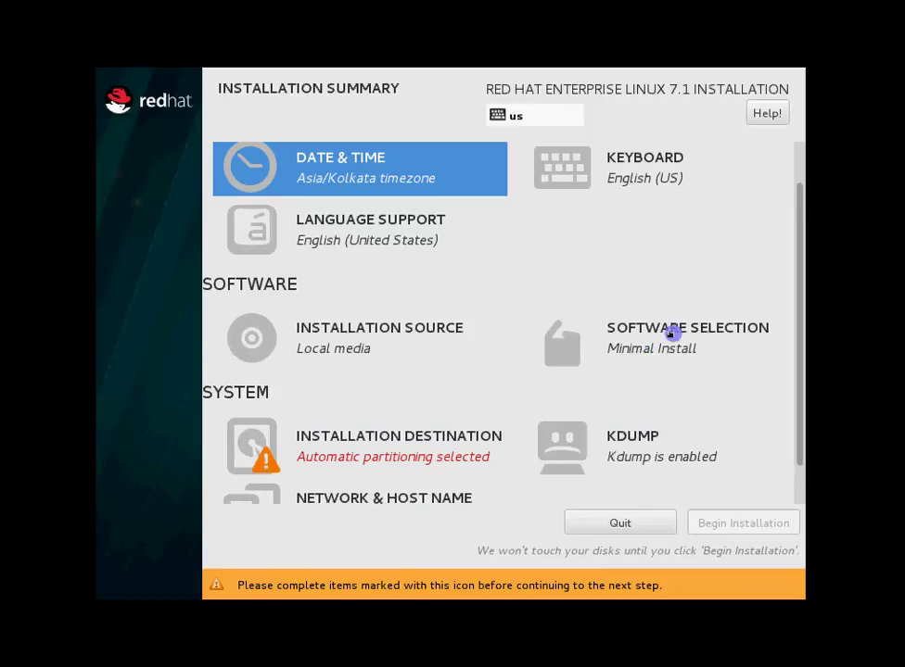
# In Software Selection, try the base environments and settle on Server with GUI
pyautogui.click(570, 347)
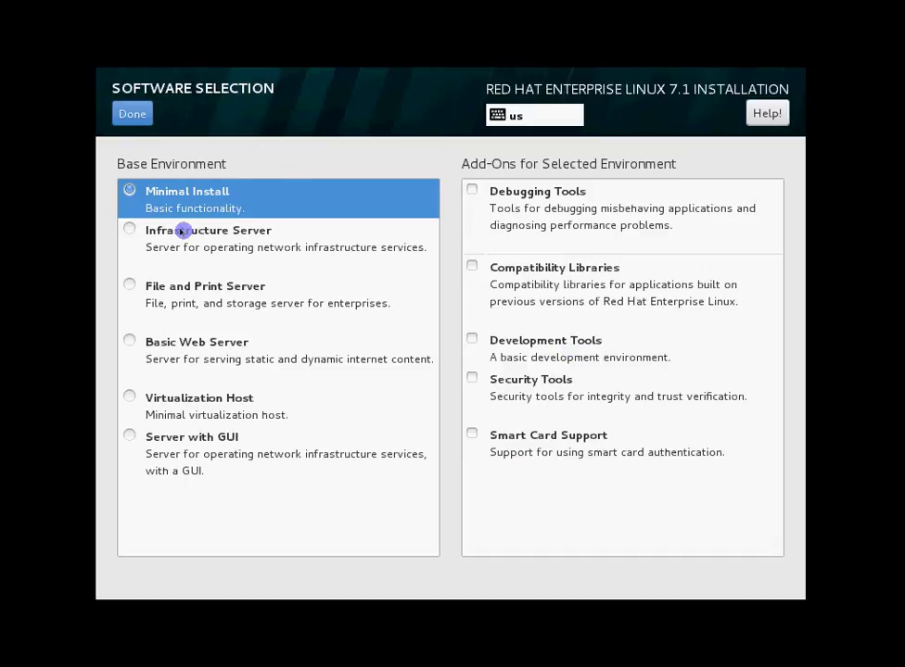
pyautogui.click(182, 232)
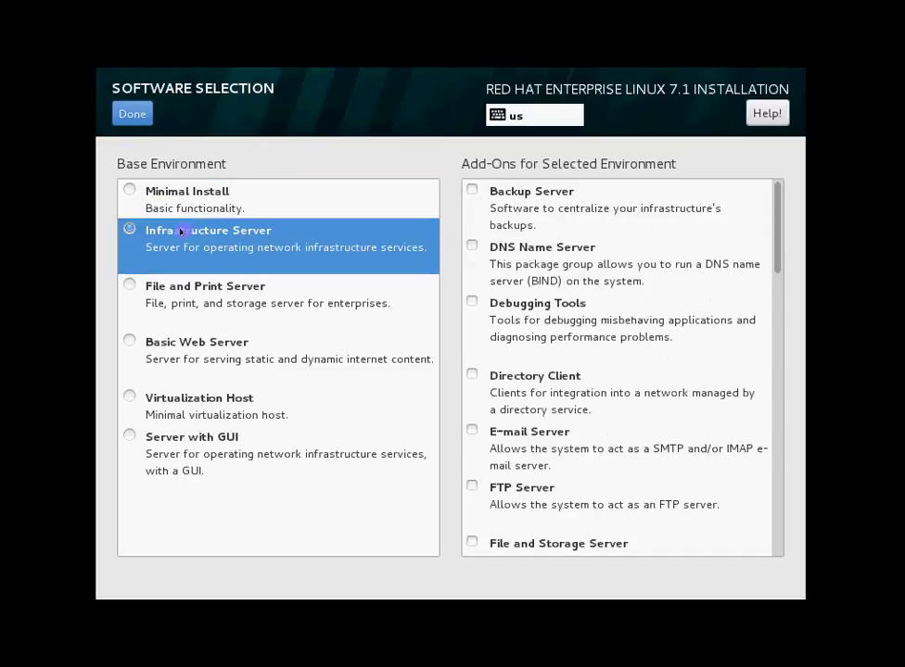
pyautogui.click(166, 441)
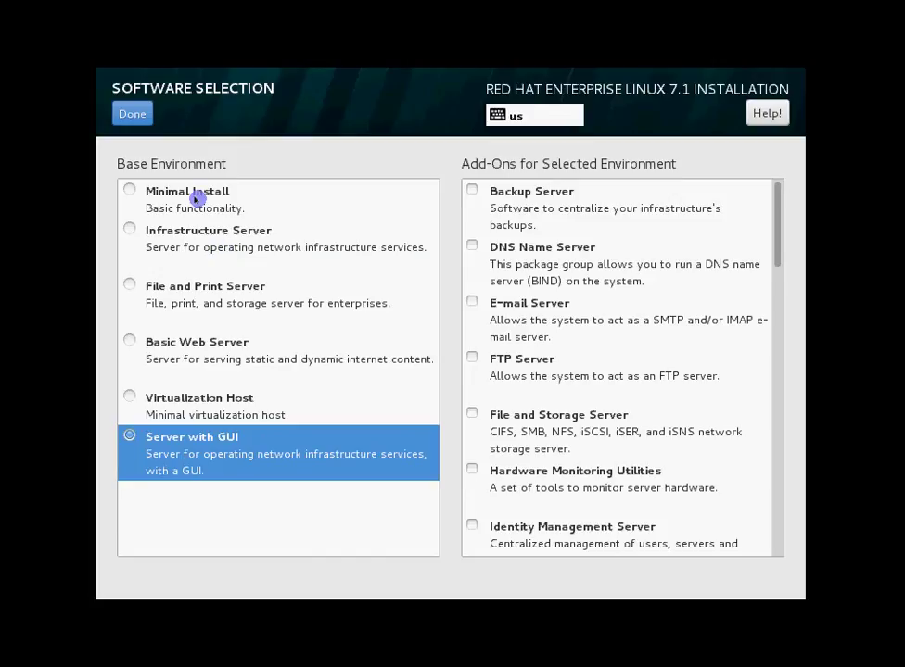
pyautogui.click(192, 196)
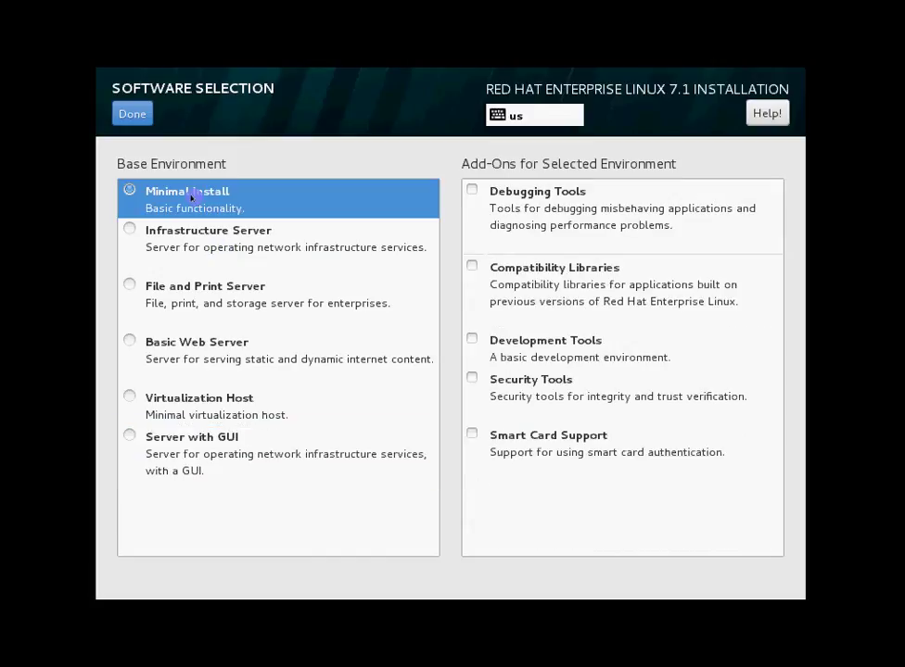
pyautogui.click(188, 239)
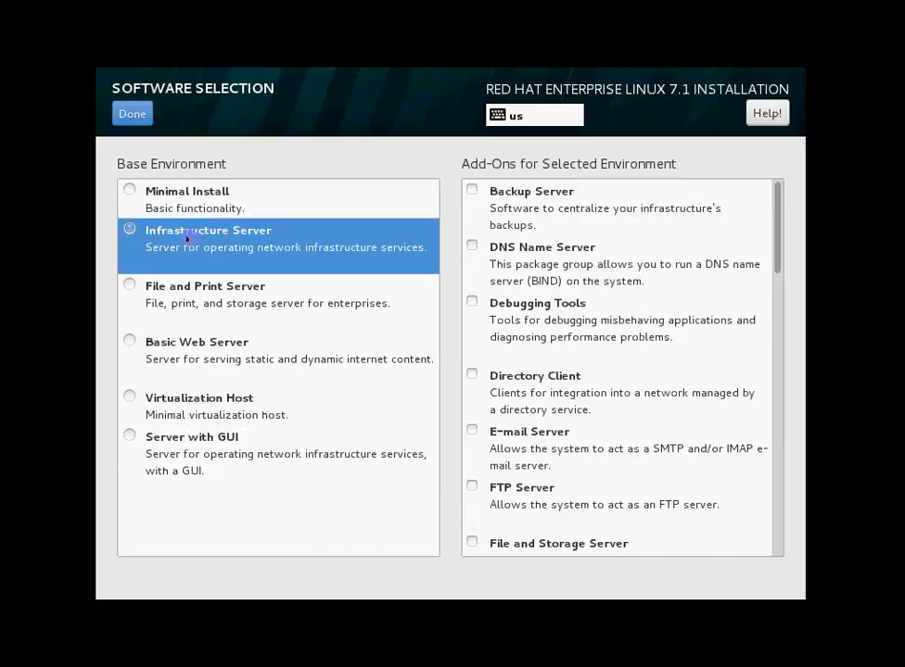
pyautogui.click(180, 290)
pyautogui.click(176, 345)
pyautogui.click(173, 397)
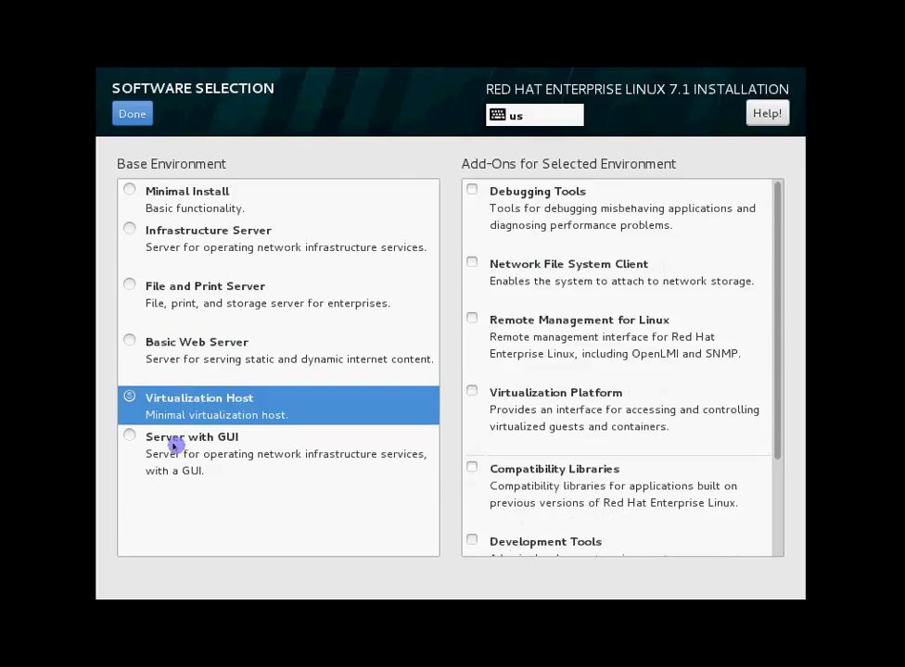
pyautogui.click(175, 446)
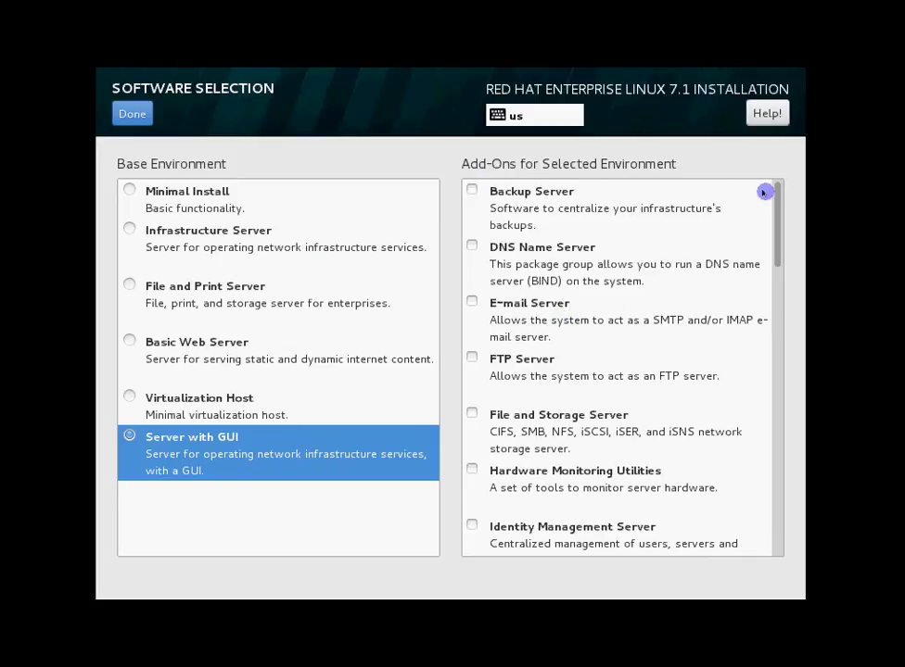
# Scroll the Add-Ons list and toggle the Development Tools checkbox
pyautogui.moveTo(776, 210); pyautogui.dragTo(776, 521)
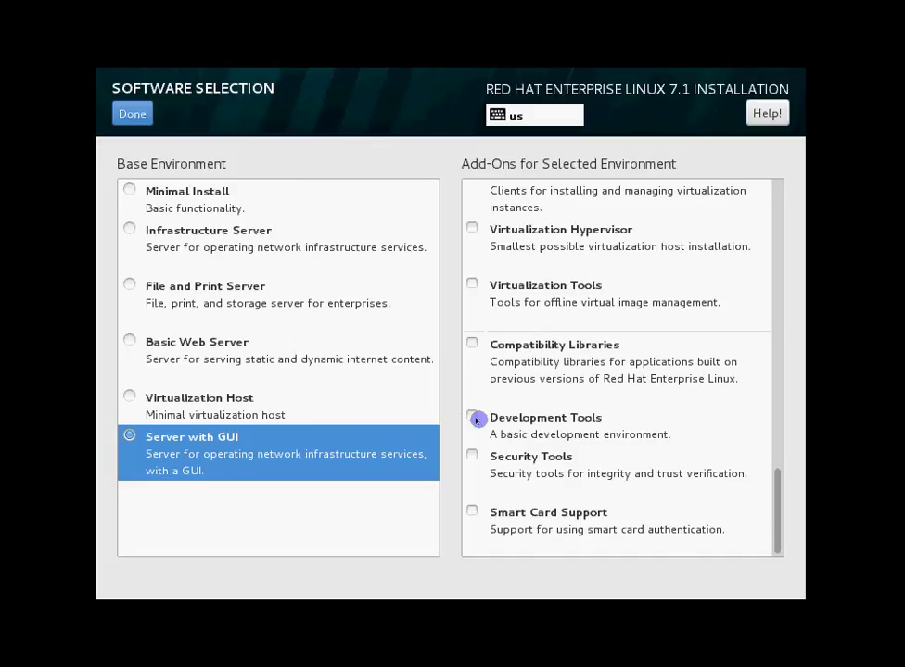
pyautogui.click(471, 419)
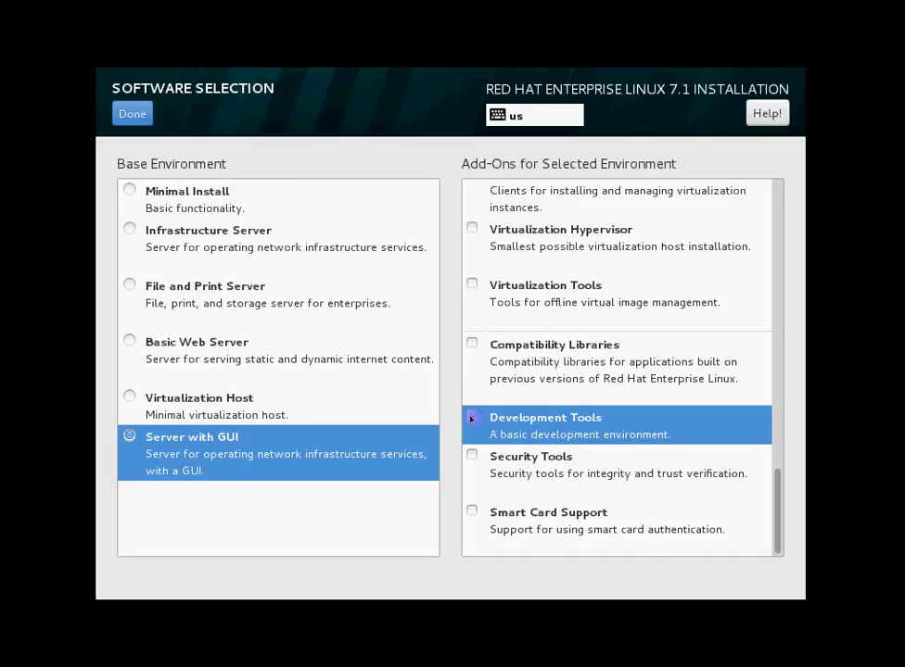
pyautogui.click(471, 419)
# Close Software Selection with Server with GUI chosen and scroll the summary to the System section
pyautogui.click(122, 117)
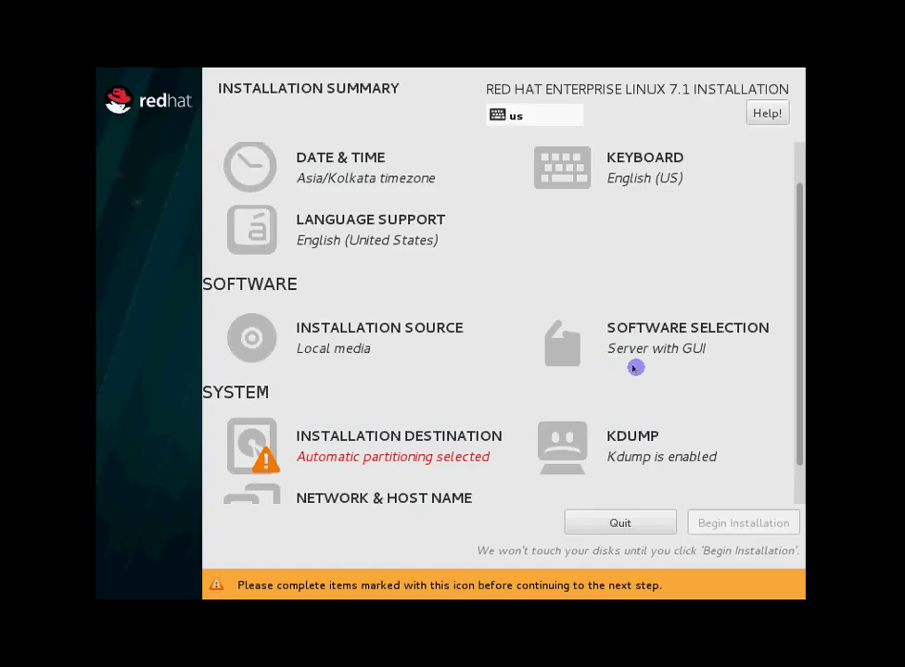
pyautogui.scroll(-1, 635, 368)
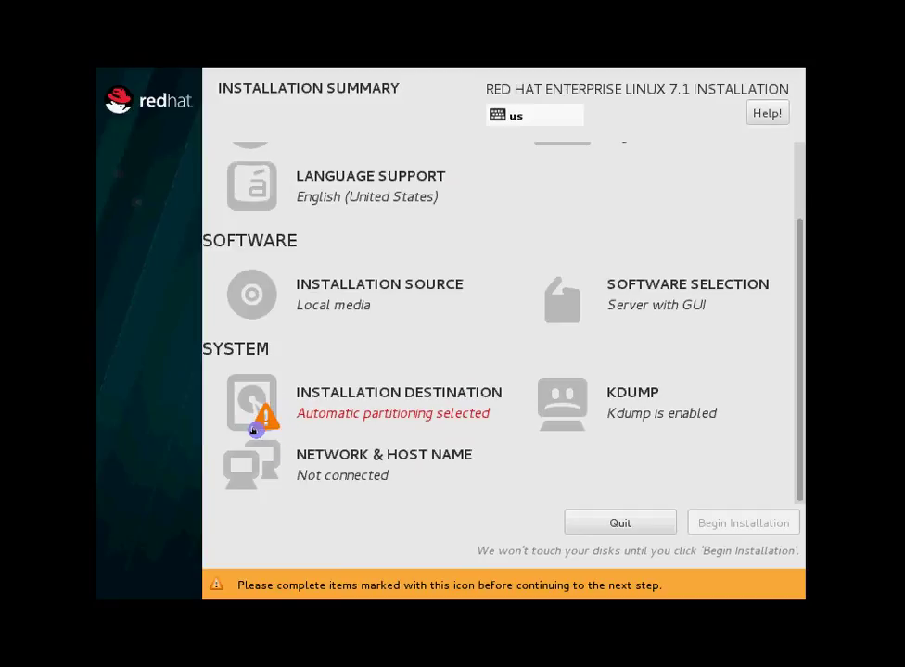
pyautogui.moveTo(255, 427)
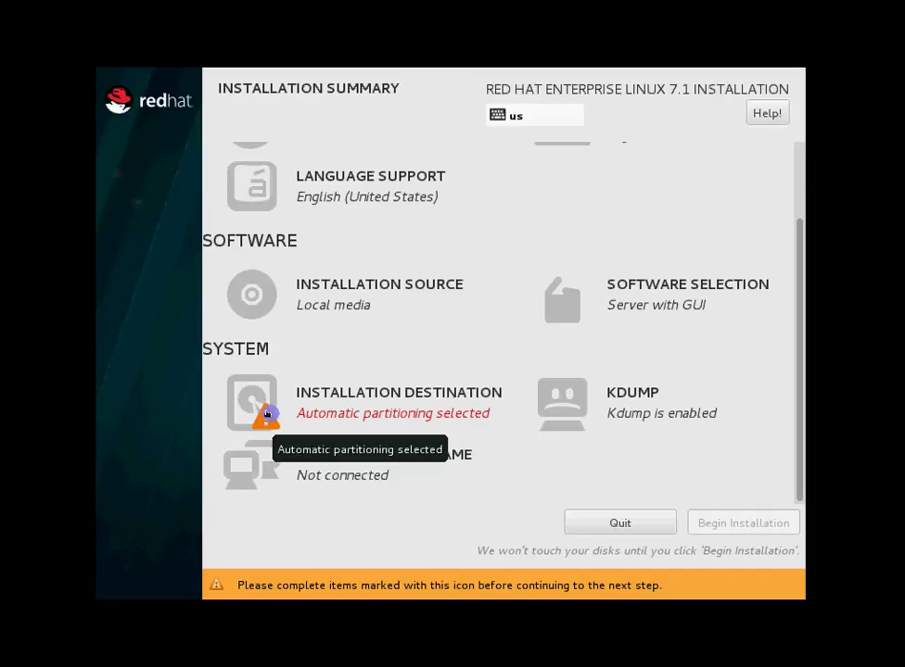
# Keep automatic partitioning on the 500 GiB disk and confirm the installation destination
pyautogui.click(445, 394)
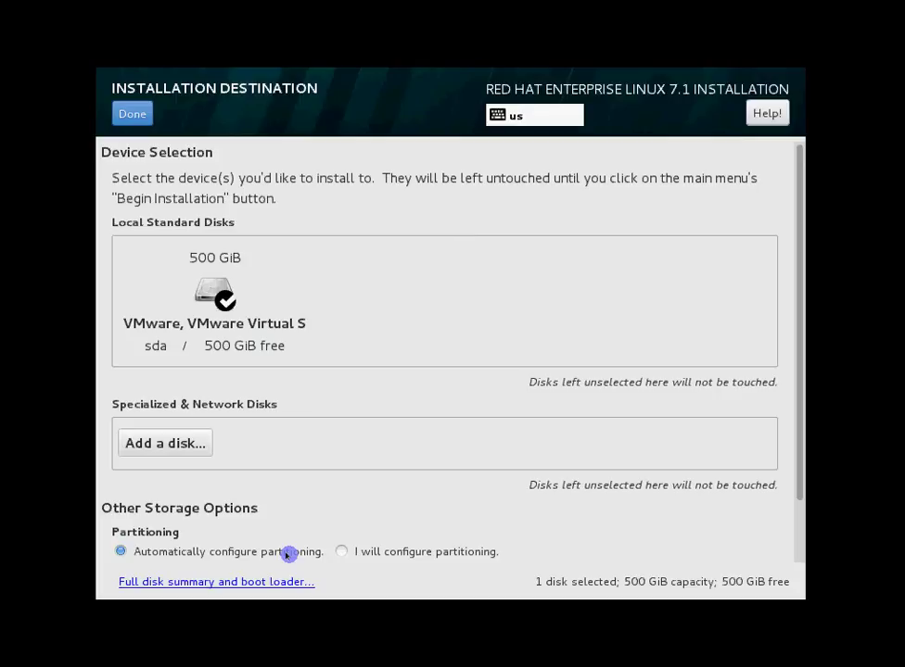
pyautogui.click(339, 550)
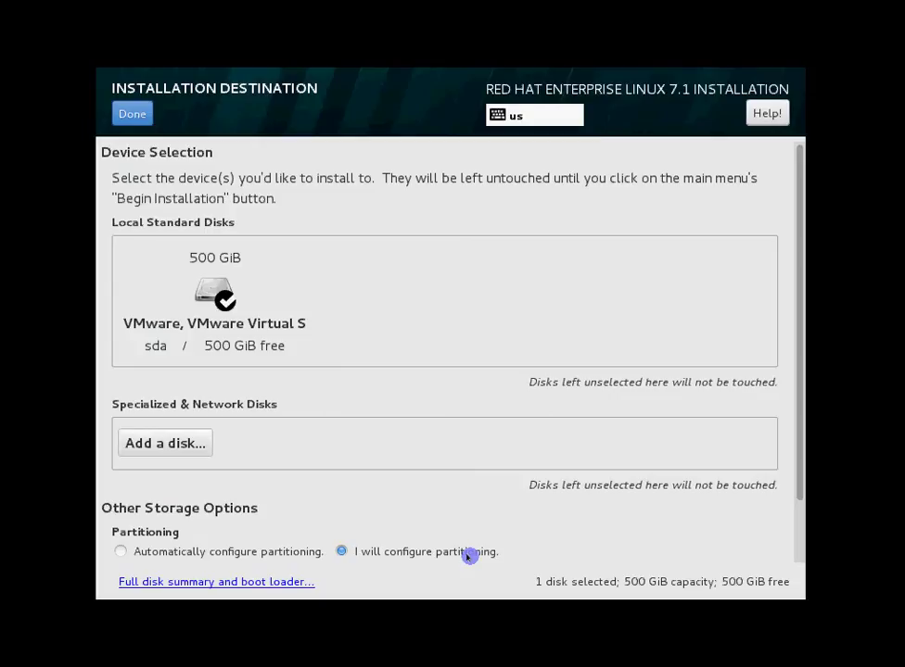
pyautogui.click(119, 551)
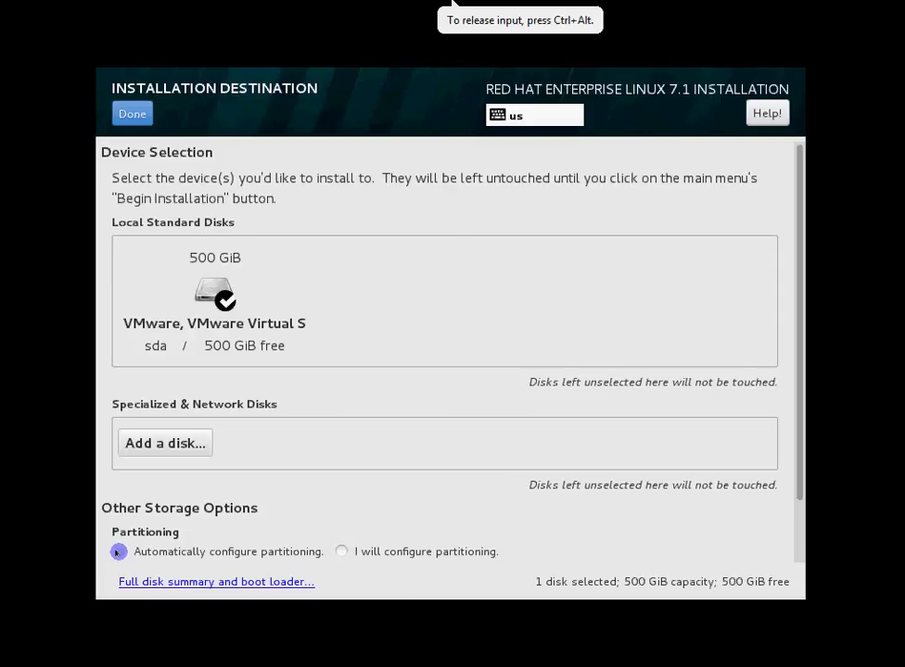
pyautogui.click(130, 113)
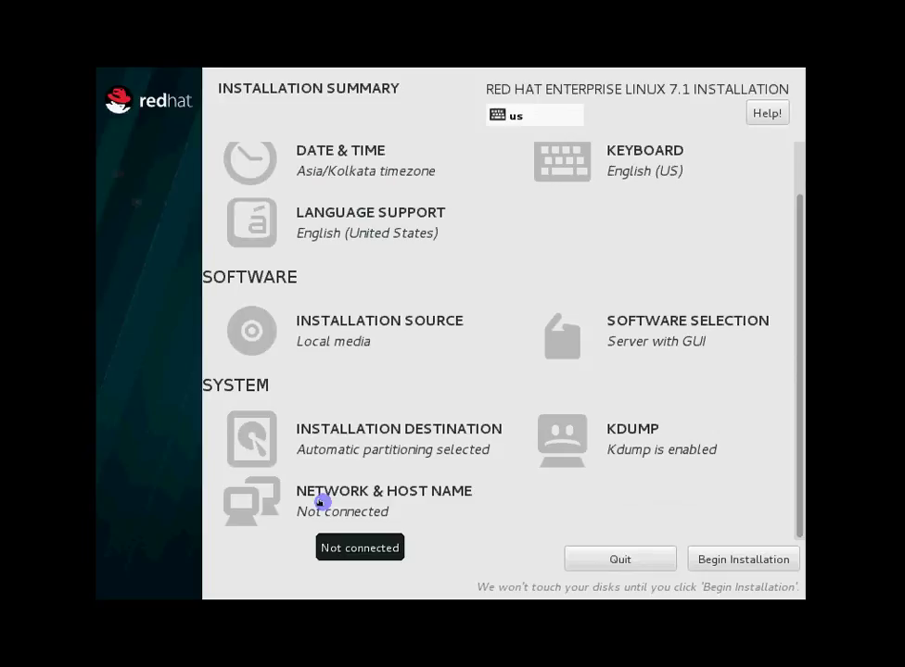
# Replace the host name with NSK-RHEL7-02 in Network & Host Name
pyautogui.click(321, 502)
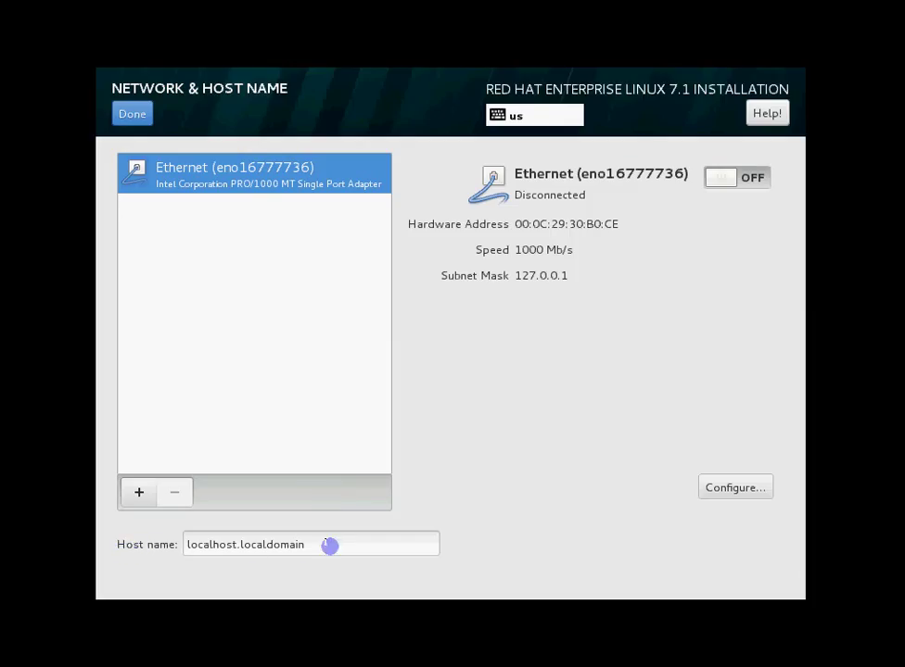
pyautogui.moveTo(330, 546); pyautogui.dragTo(95, 543)
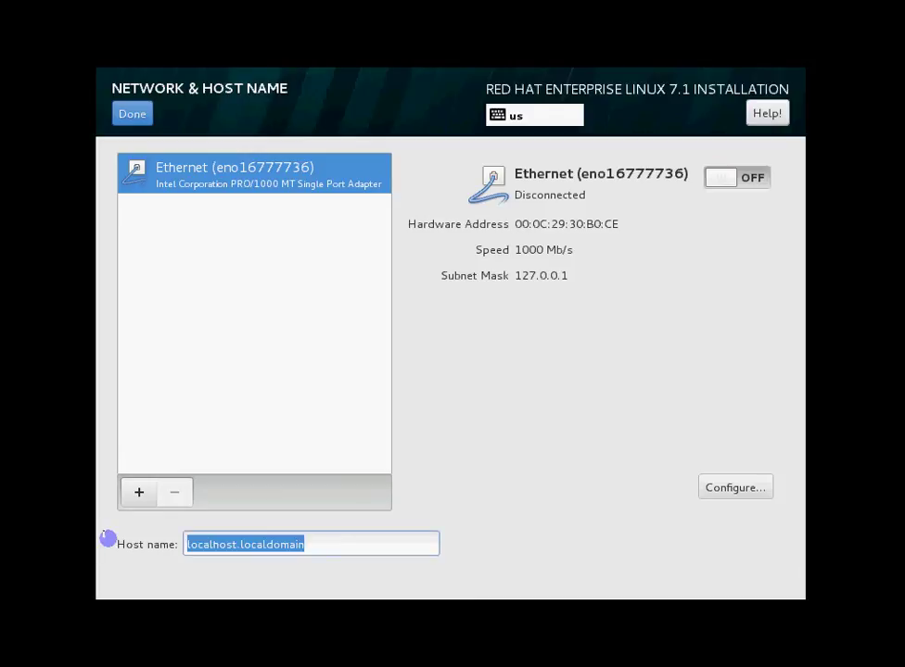
pyautogui.write('NSK-R')
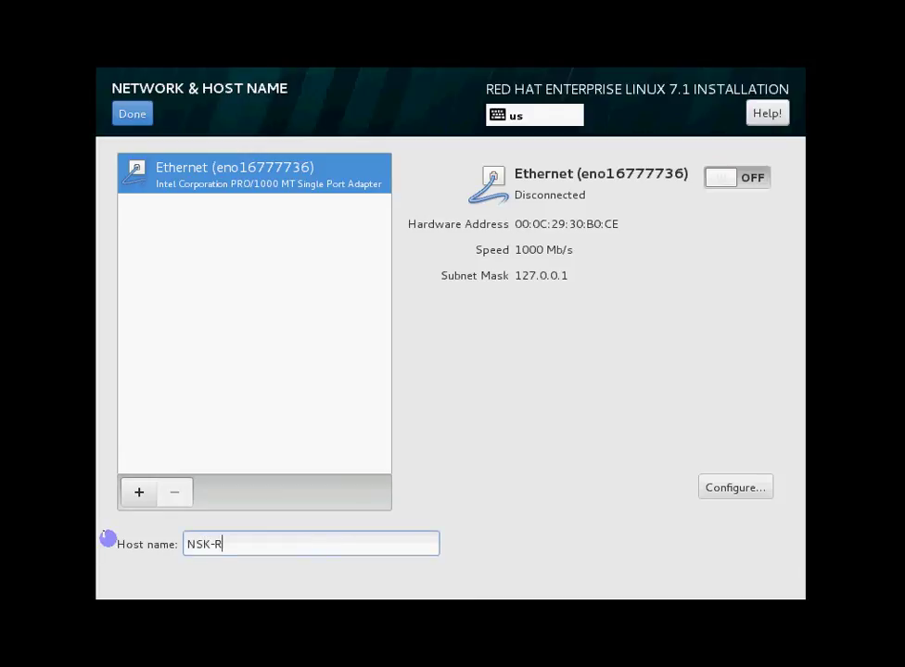
pyautogui.write('HEL7-02')
pyautogui.tripleClick(185, 545)
pyautogui.click(307, 543)
pyautogui.moveTo(214, 544); pyautogui.dragTo(278, 541)
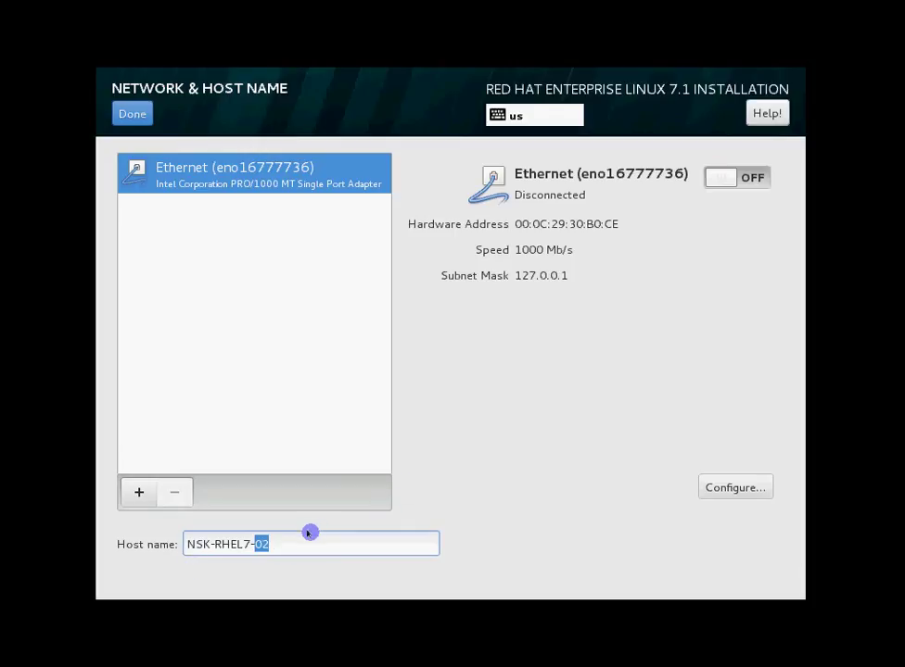
pyautogui.moveTo(304, 543); pyautogui.dragTo(192, 547)
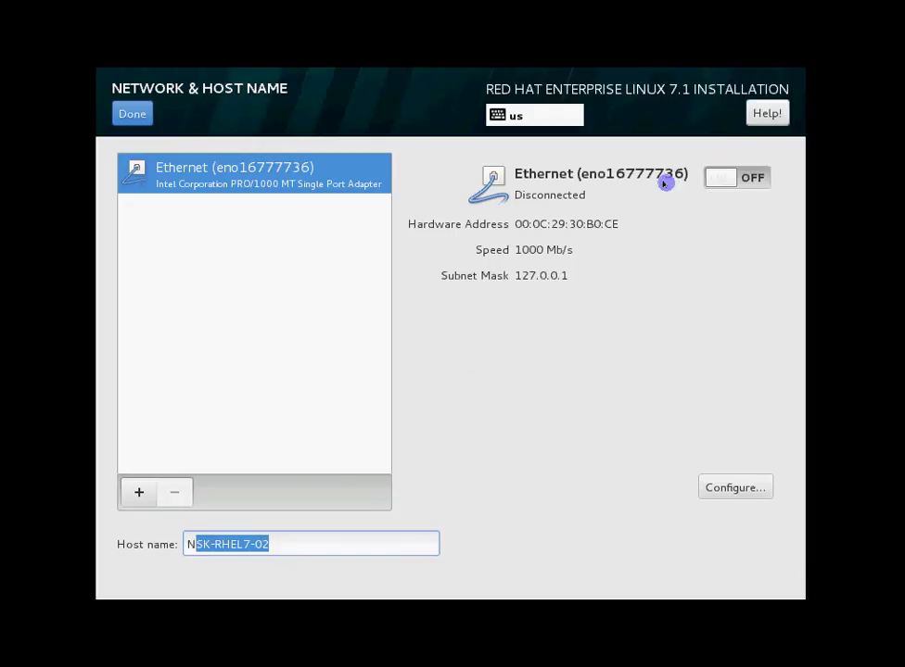
# Switch the Ethernet connection on and save the network settings
pyautogui.click(746, 177)
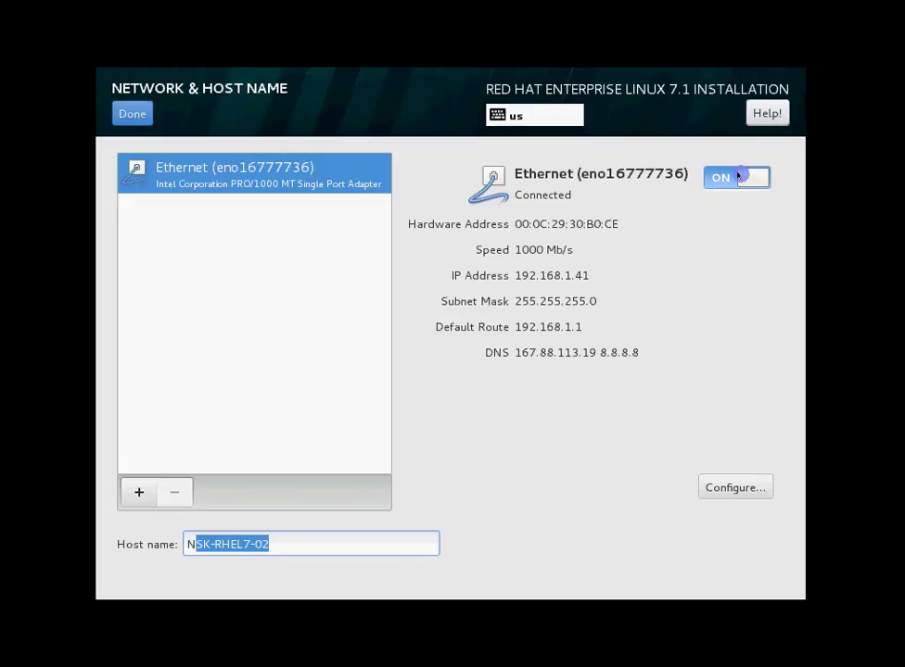
pyautogui.click(723, 178)
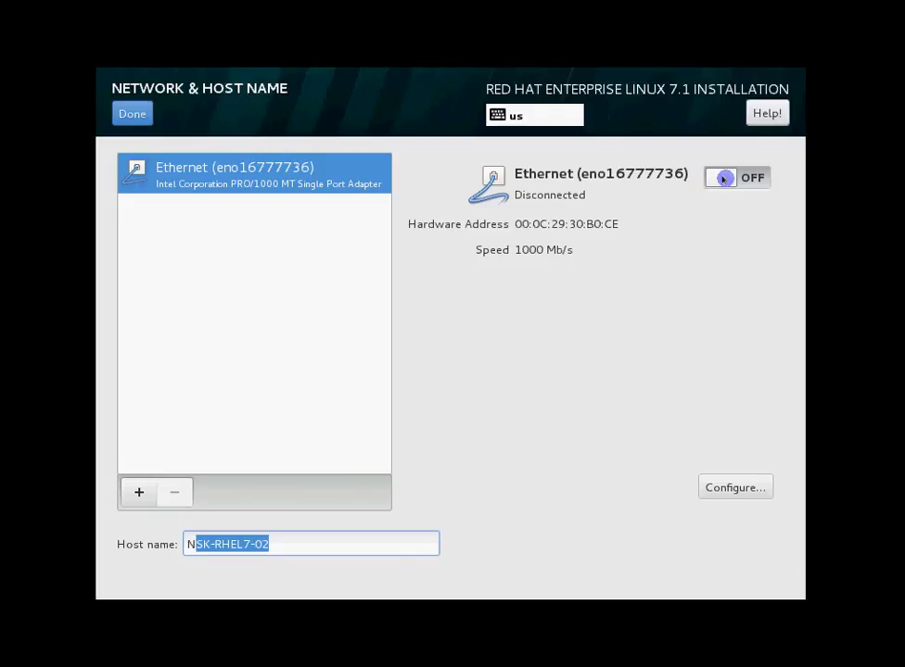
pyautogui.click(751, 179)
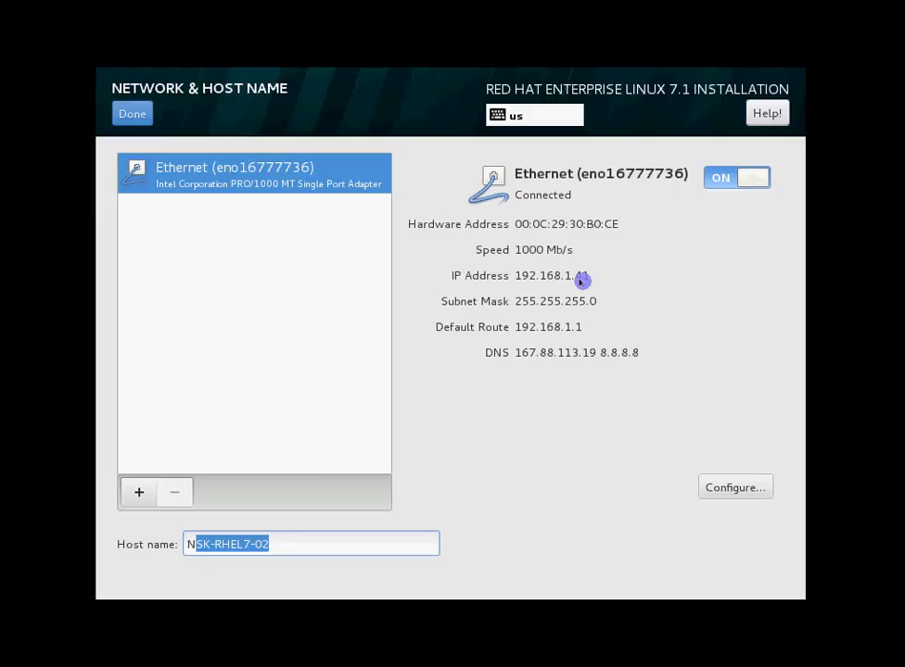
pyautogui.click(133, 115)
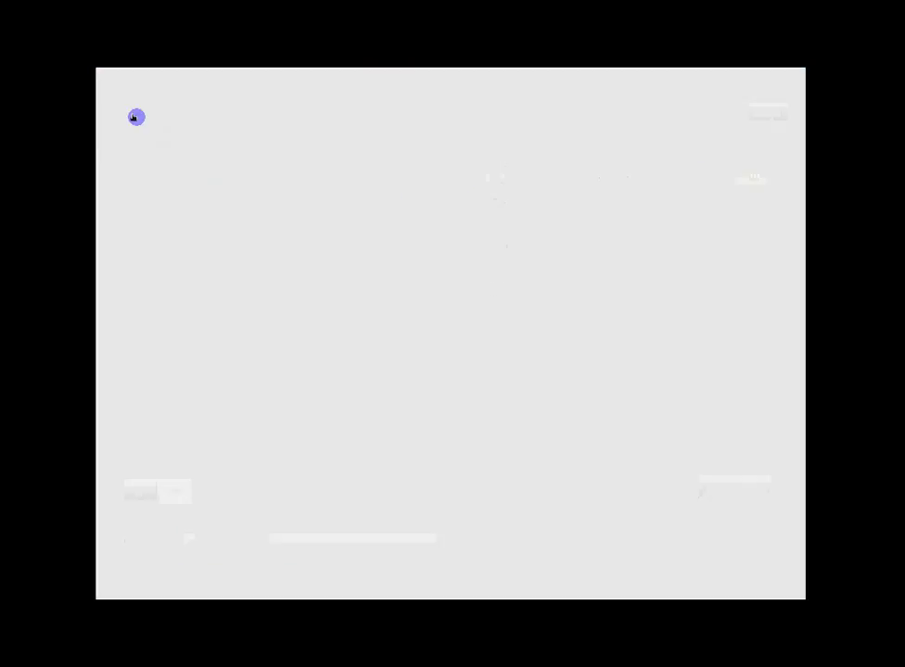
# Review the Installation Summary settings and begin installing Red Hat Enterprise Linux
pyautogui.scroll(2, 439, 223)
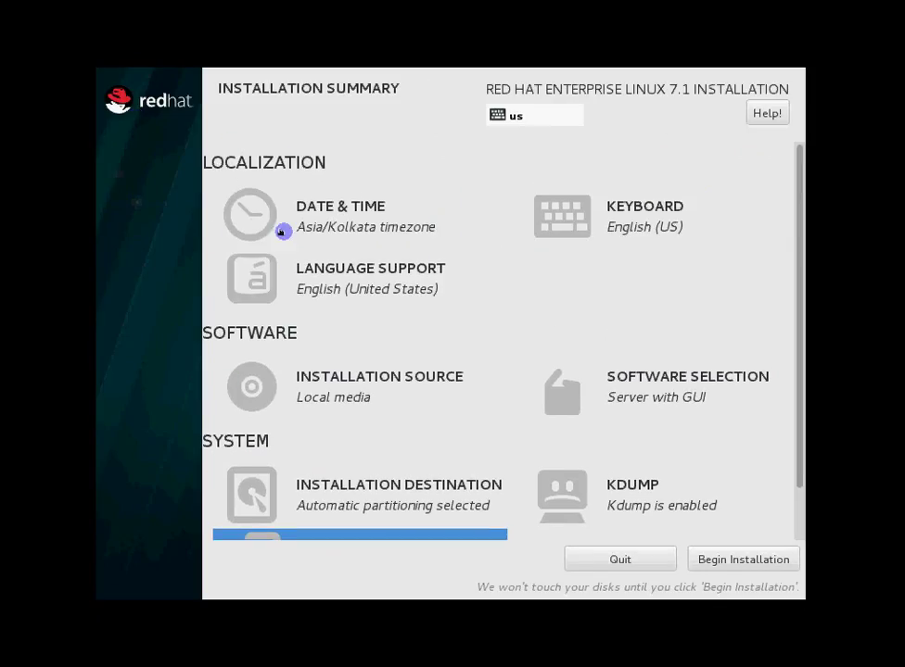
pyautogui.scroll(-1, 306, 264)
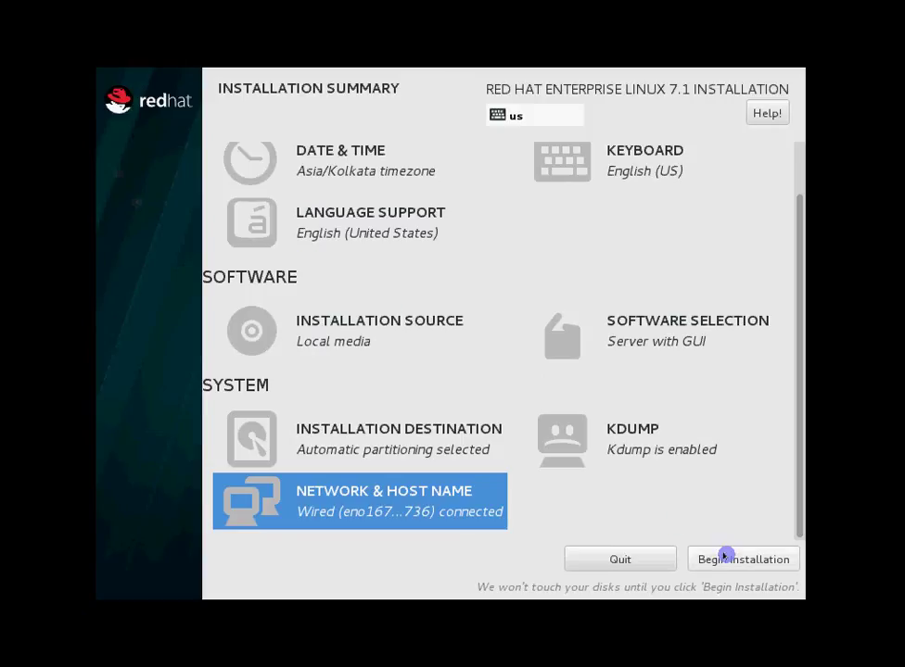
pyautogui.scroll(1, 480, 301)
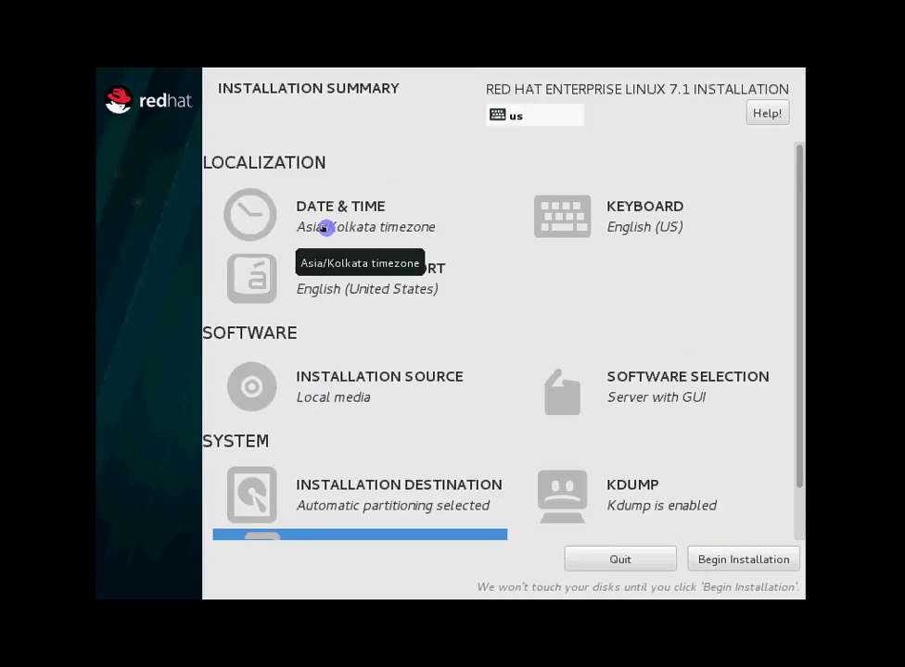
pyautogui.scroll(-1, 325, 228)
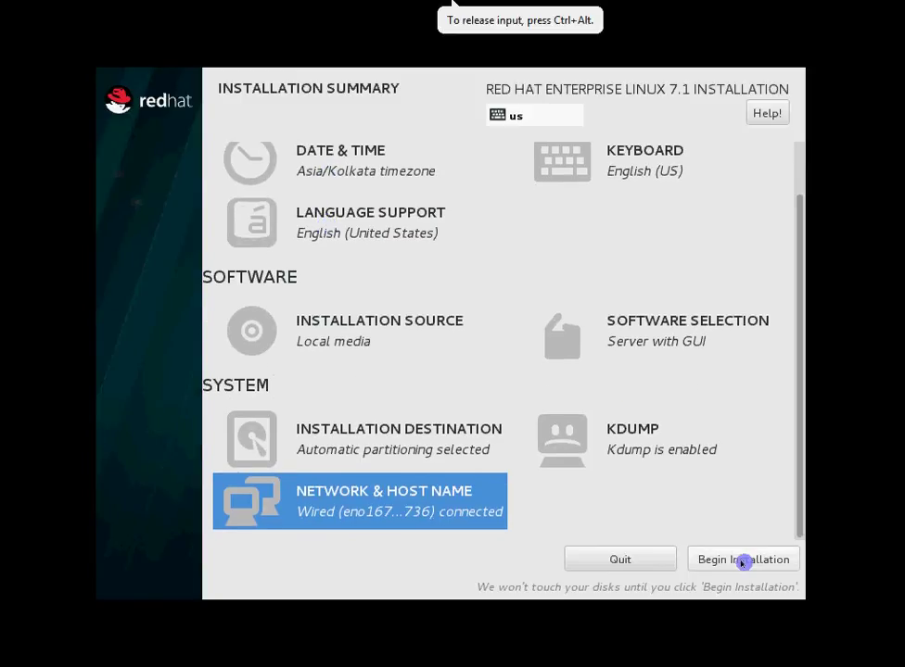
pyautogui.scroll(1, 409, 354)
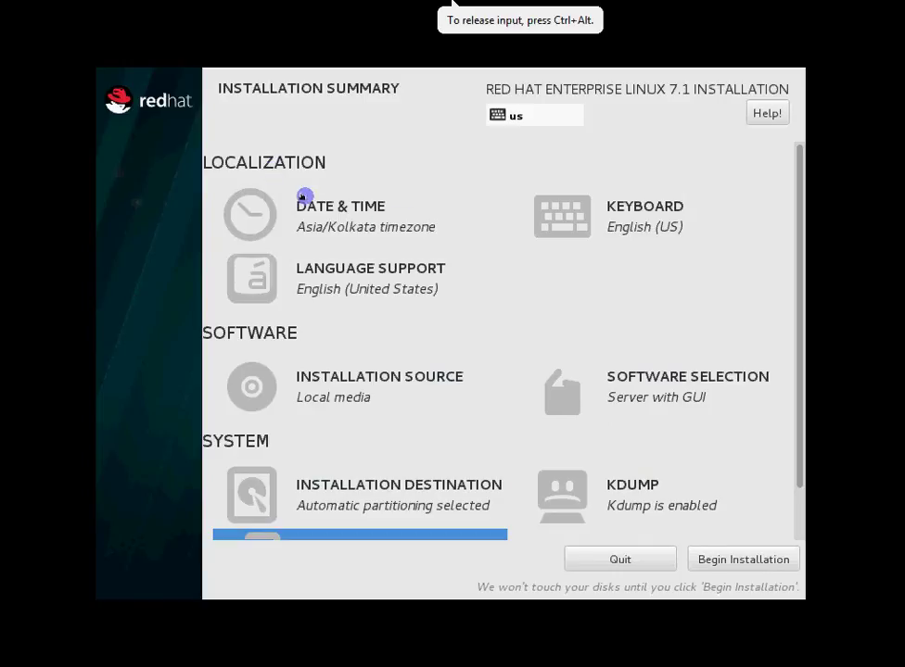
pyautogui.scroll(-1, 492, 335)
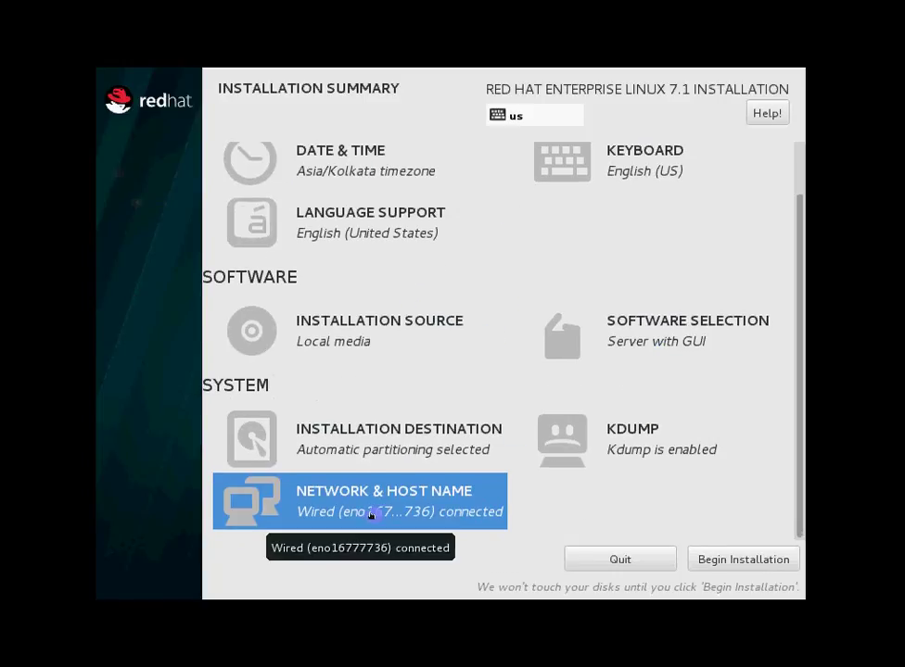
pyautogui.click(739, 558)
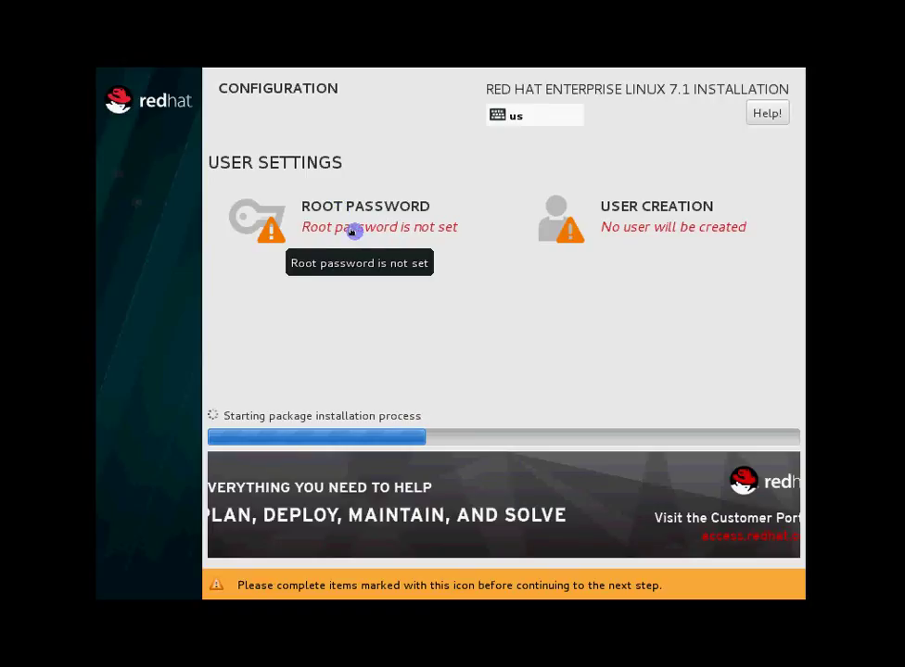
# Enter the root password and its confirmation, then submit the Root Password page
pyautogui.click(363, 227)
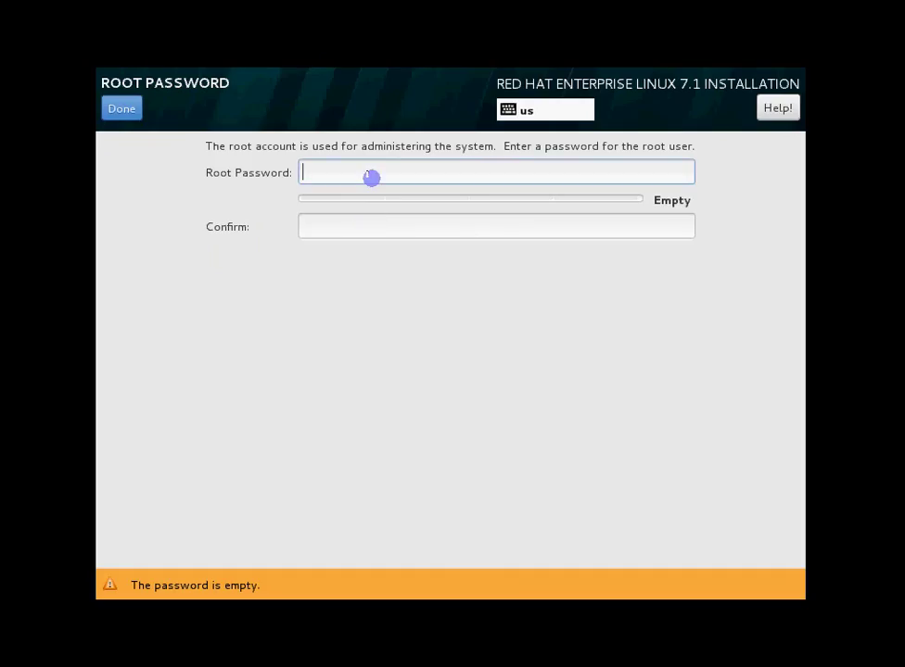
pyautogui.write('redhat')
pyautogui.press('Tab')
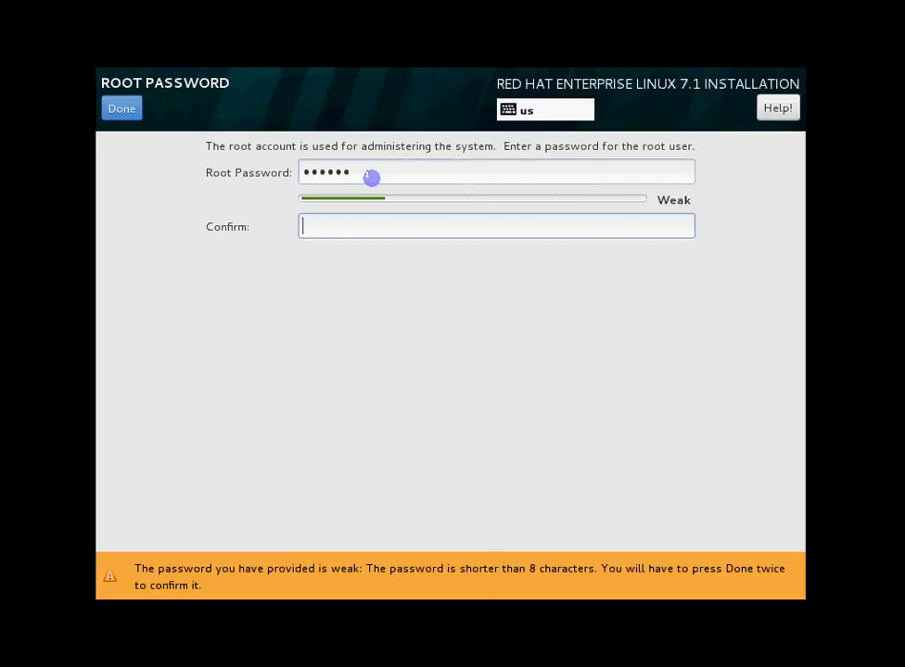
pyautogui.write('red')
pyautogui.press('BackSpace')
pyautogui.press('BackSpace')
pyautogui.press('BackSpace')
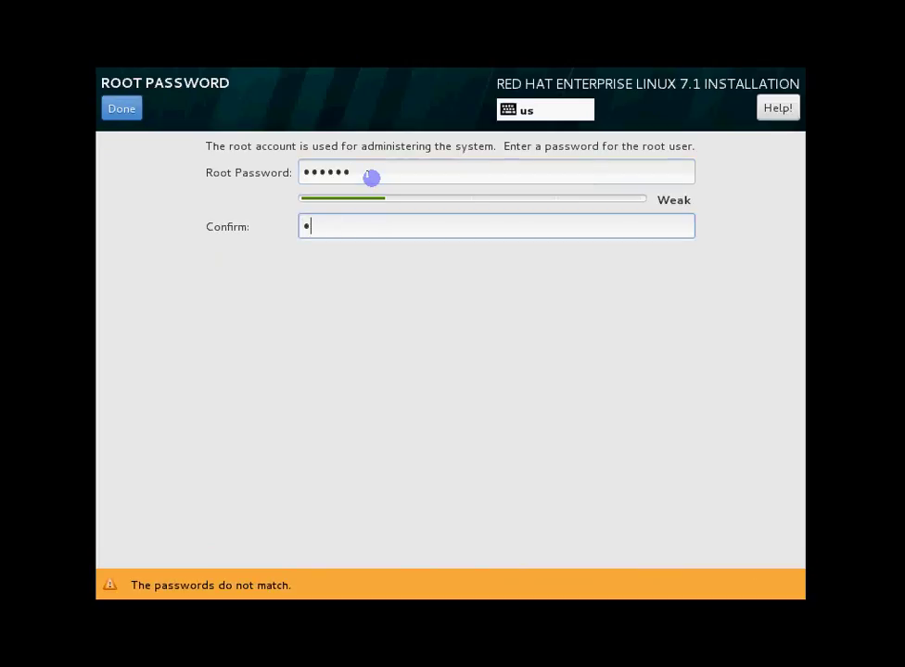
pyautogui.write('redhat')
pyautogui.click(123, 109)
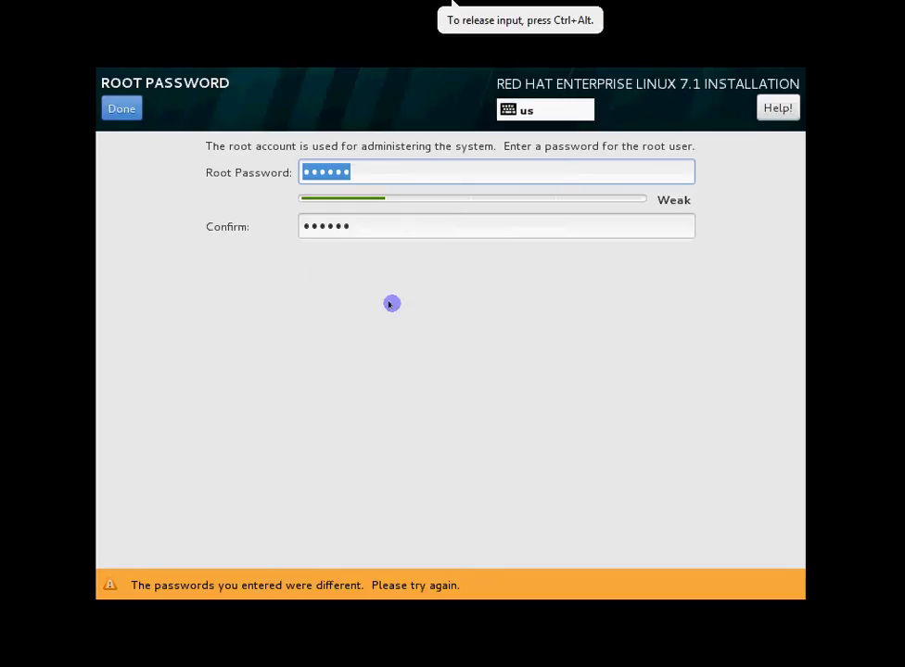
# Retype the root password identically in both fields and accept it despite the weak-password warning
pyautogui.moveTo(374, 172); pyautogui.dragTo(247, 155)
pyautogui.write('redhat')
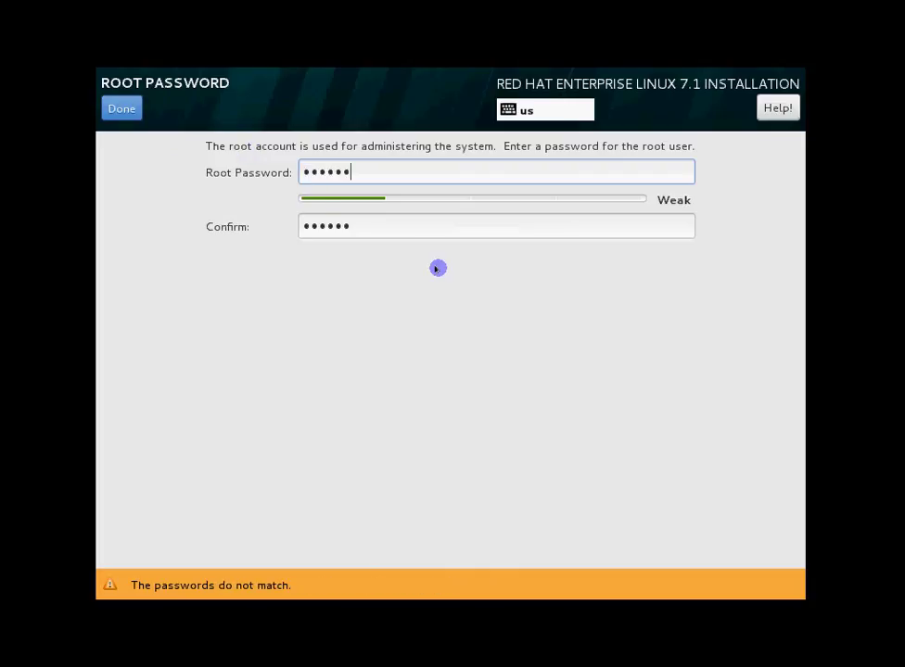
pyautogui.click(384, 232)
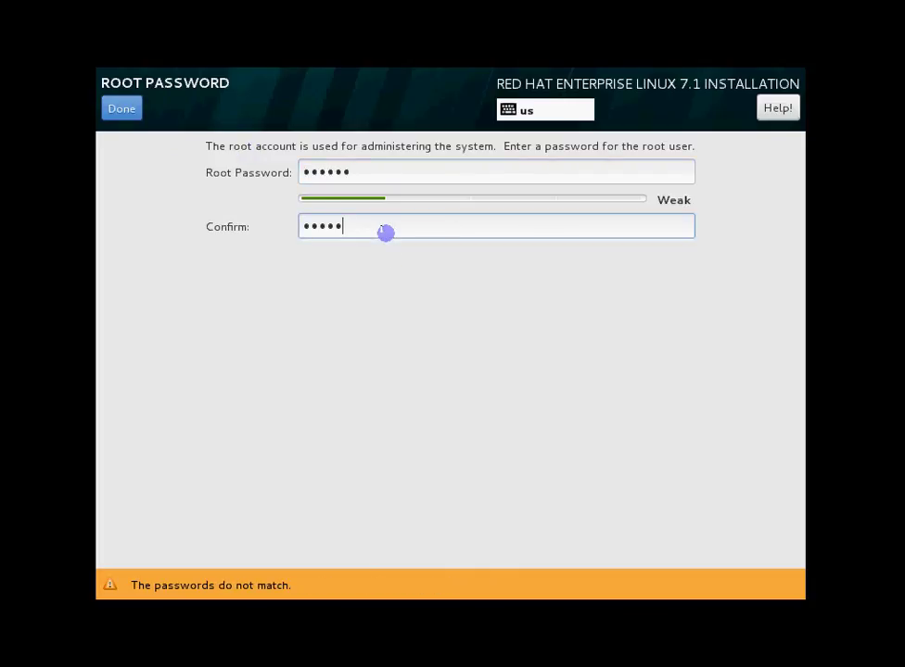
pyautogui.press('BackSpace')
pyautogui.press('BackSpace')
pyautogui.press('BackSpace')
pyautogui.press('BackSpace')
pyautogui.press('BackSpace')
pyautogui.write('redhat')
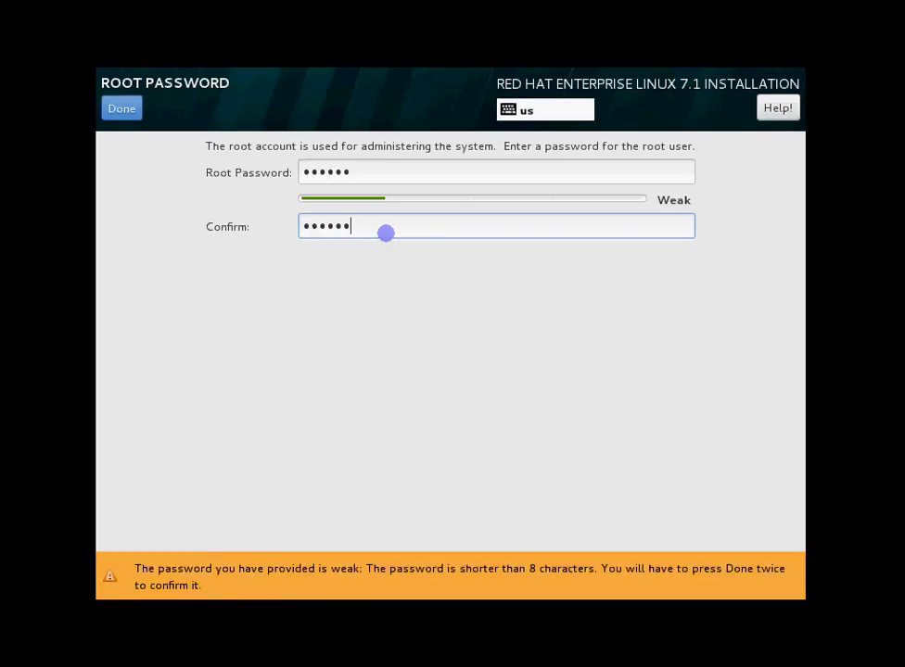
pyautogui.click(126, 619)
pyautogui.click(123, 109)
pyautogui.click(123, 110)
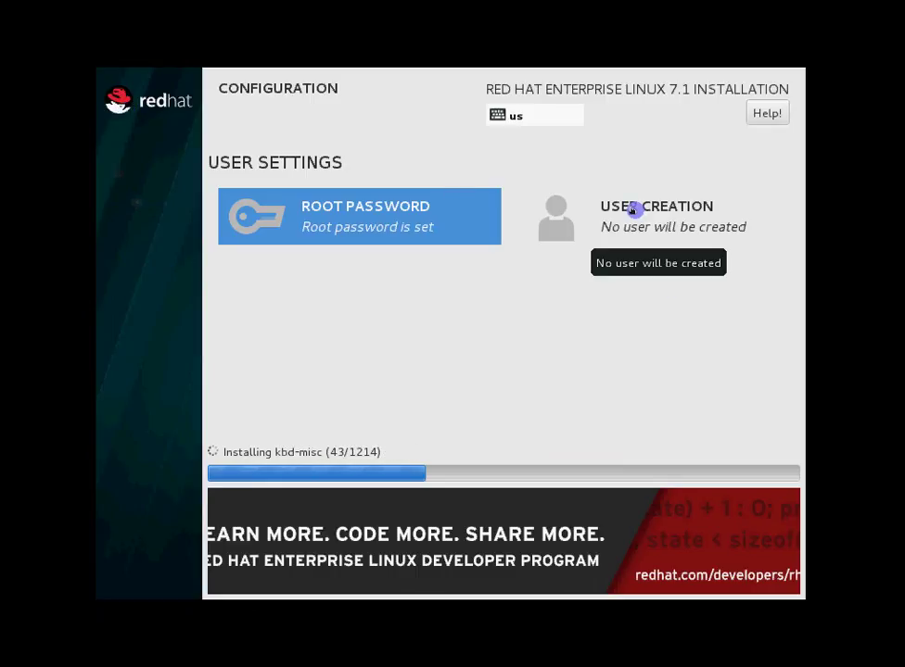
# Enter the new user's full name and make the user an administrator
pyautogui.click(634, 209)
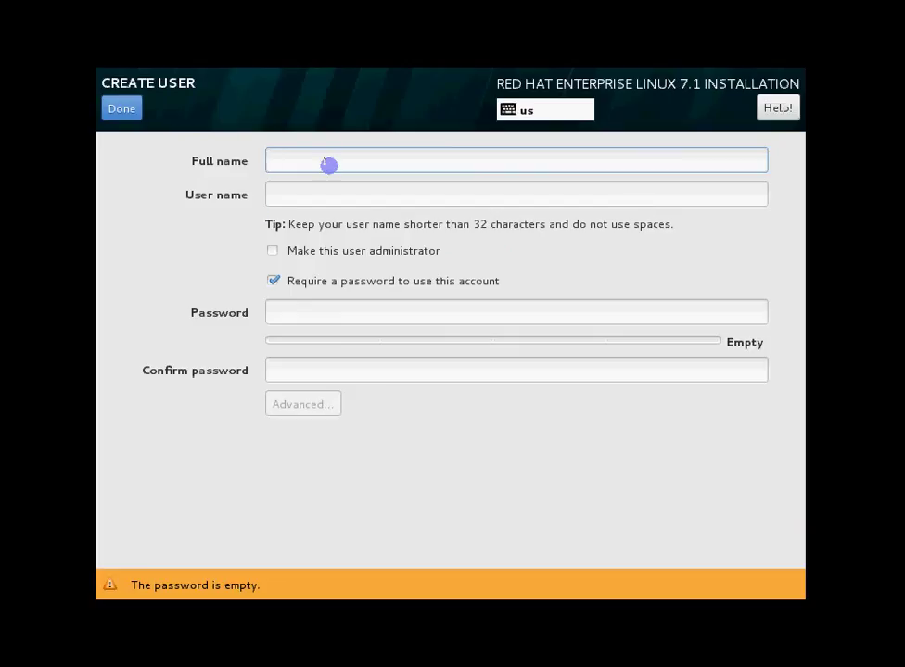
pyautogui.write('student')
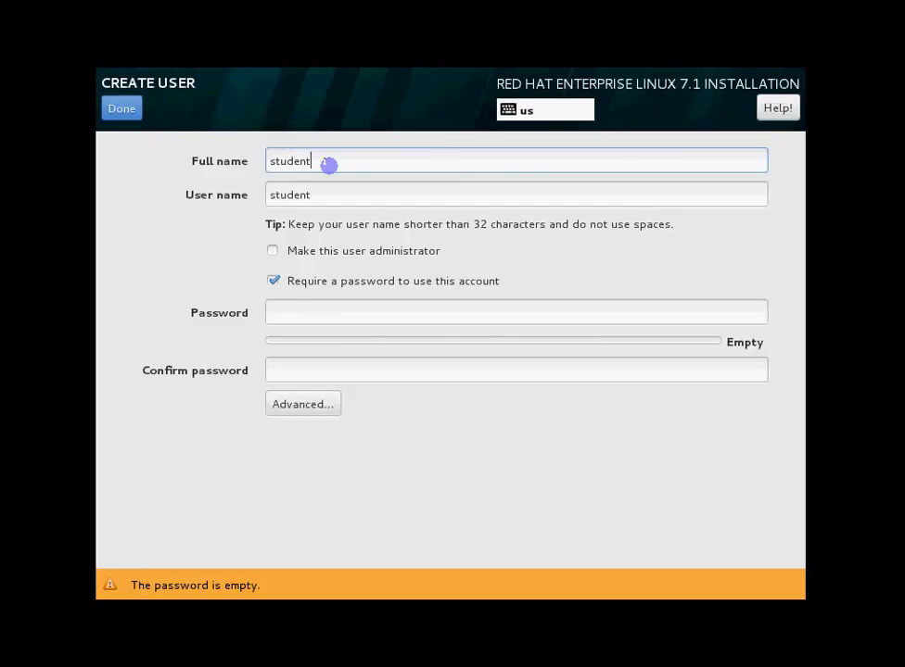
pyautogui.press('Tab')
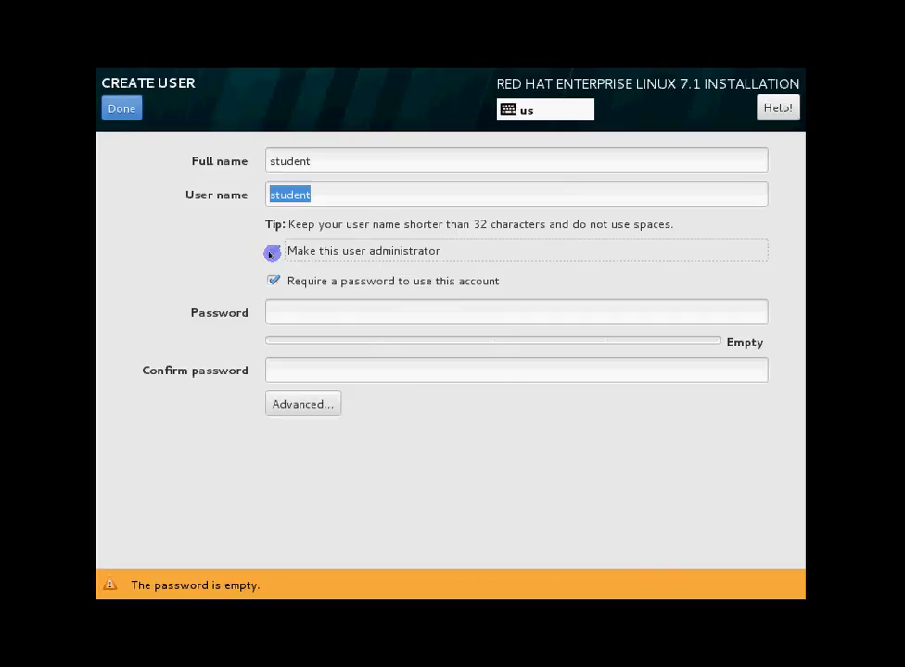
pyautogui.click(270, 253)
# Require a password, enter and confirm the user password, and accept it despite the weak warning
pyautogui.click(323, 308)
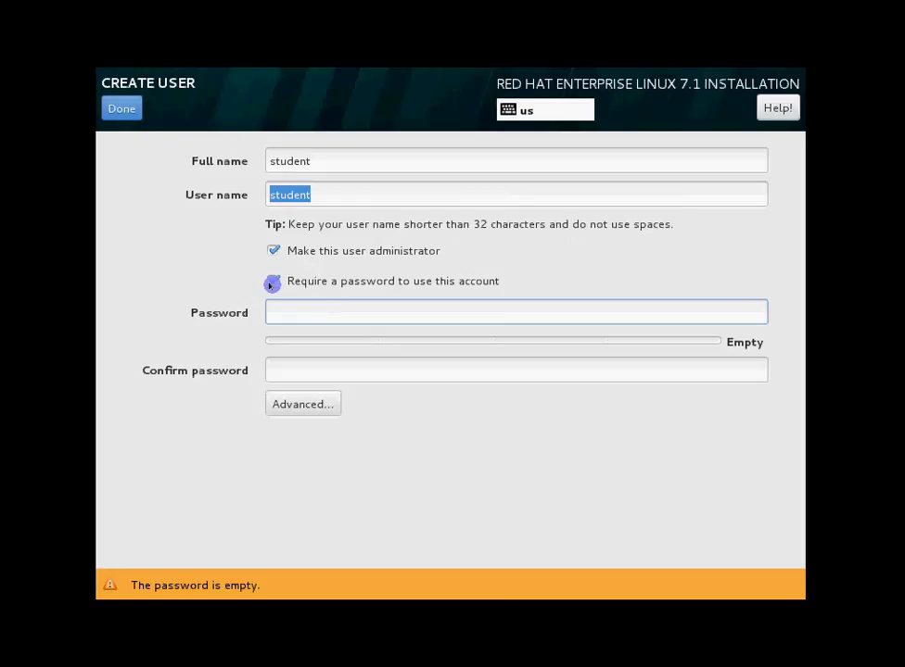
pyautogui.click(271, 284)
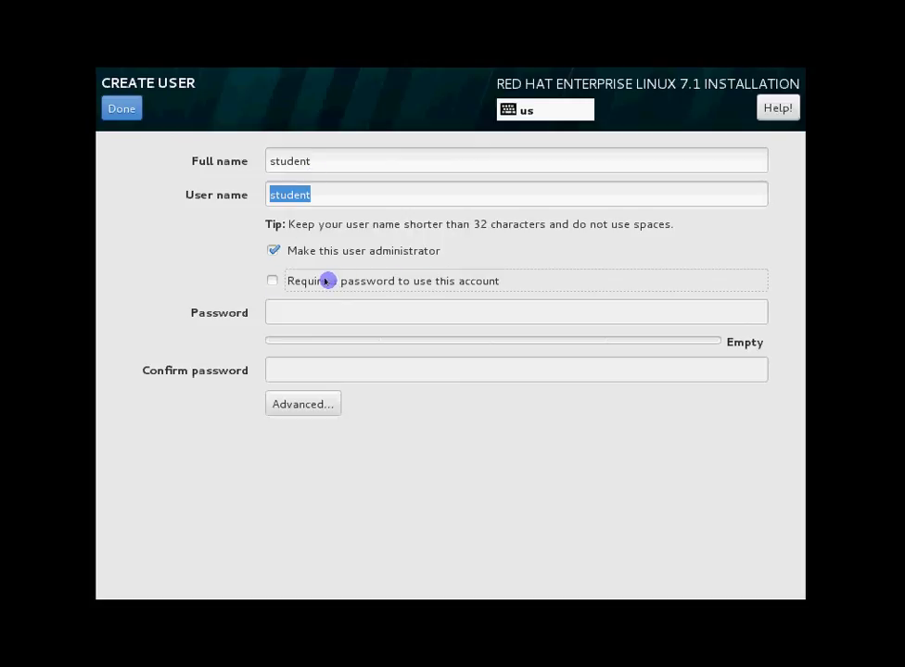
pyautogui.click(270, 277)
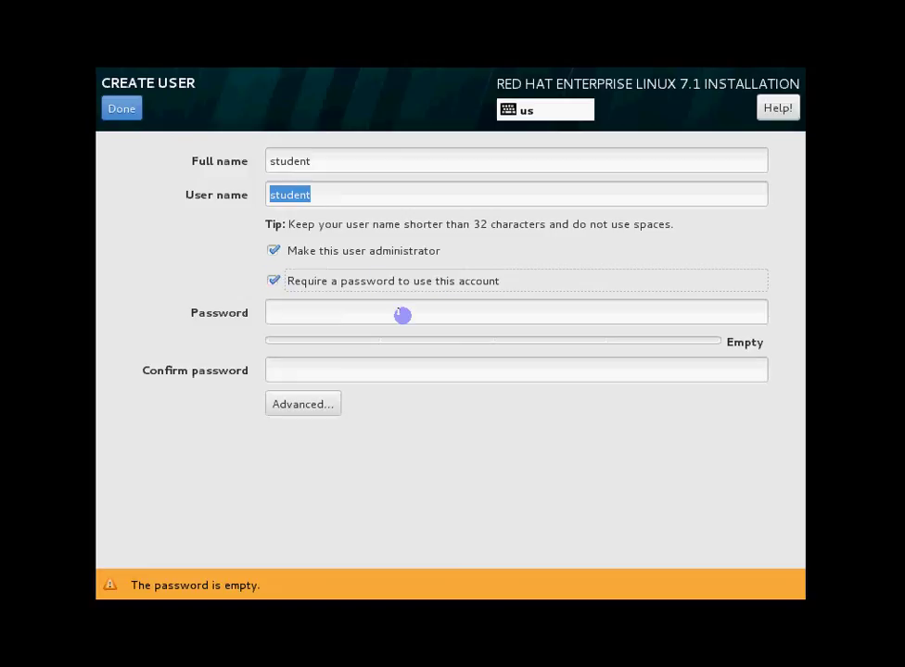
pyautogui.click(401, 314)
pyautogui.write('student')
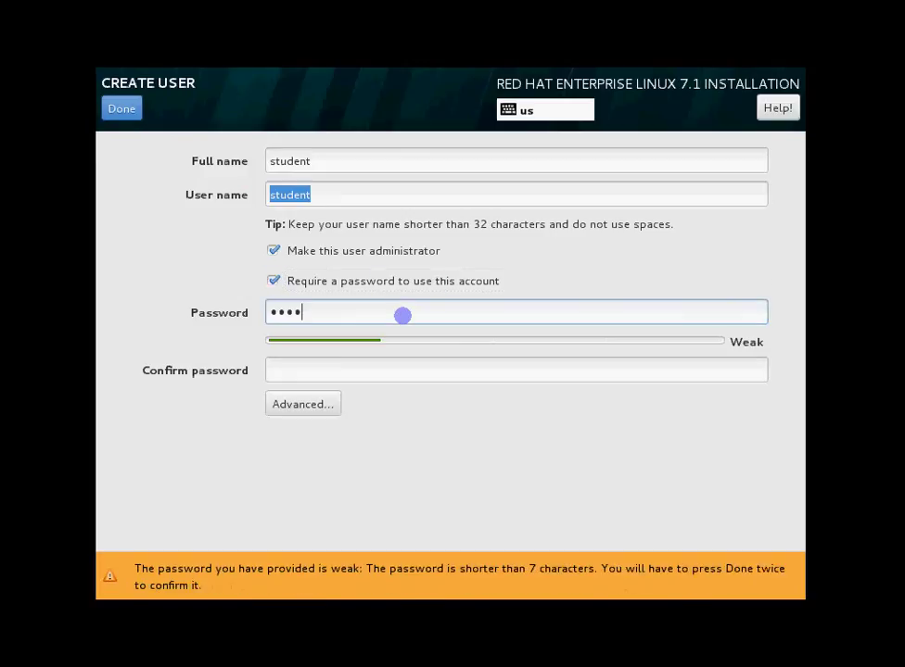
pyautogui.press('Tab')
pyautogui.write('student')
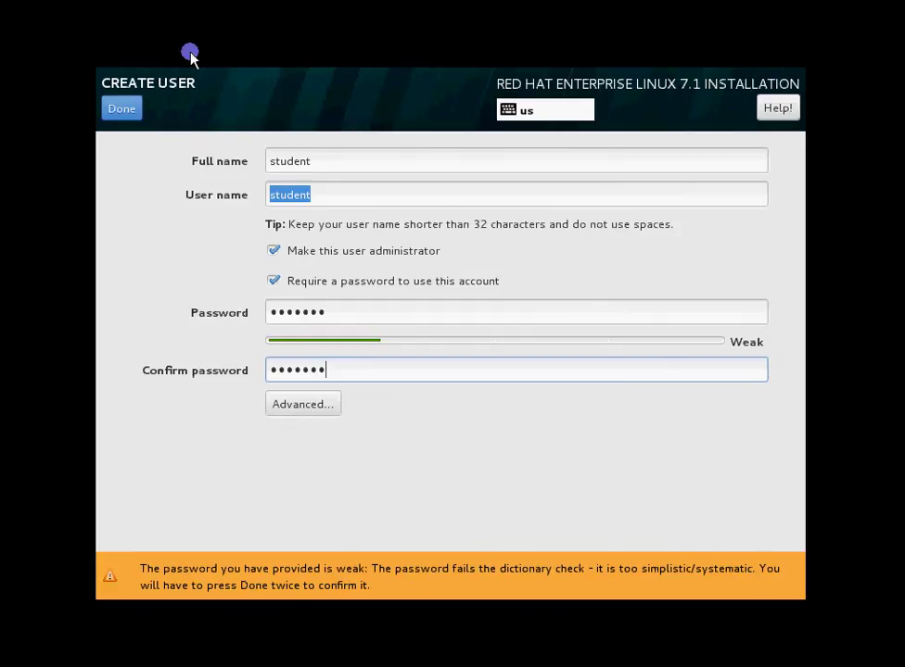
pyautogui.click(121, 109)
pyautogui.click(122, 109)
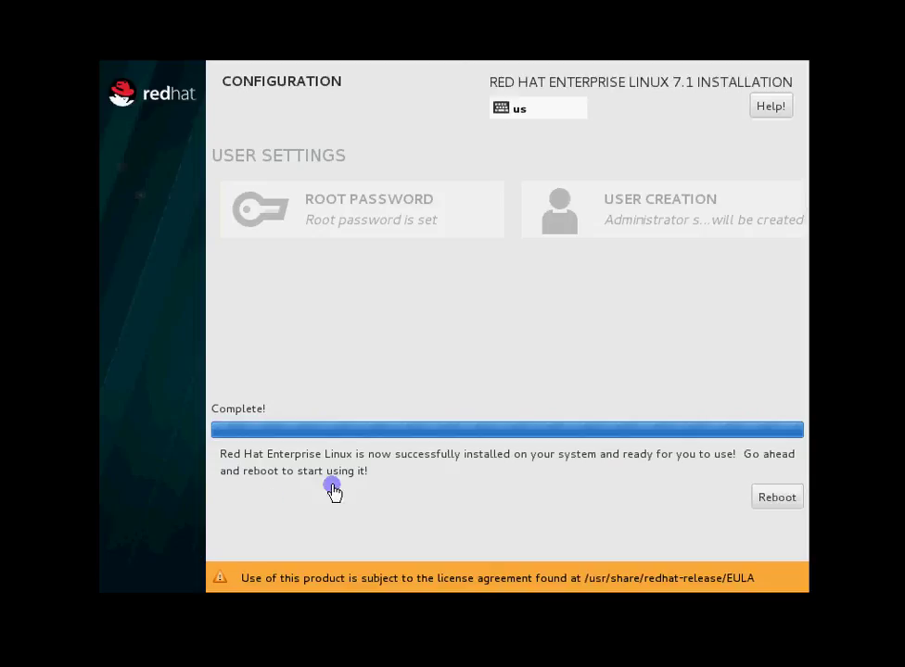
# After the installation reaches Complete!, reboot the virtual machine
pyautogui.click(769, 499)
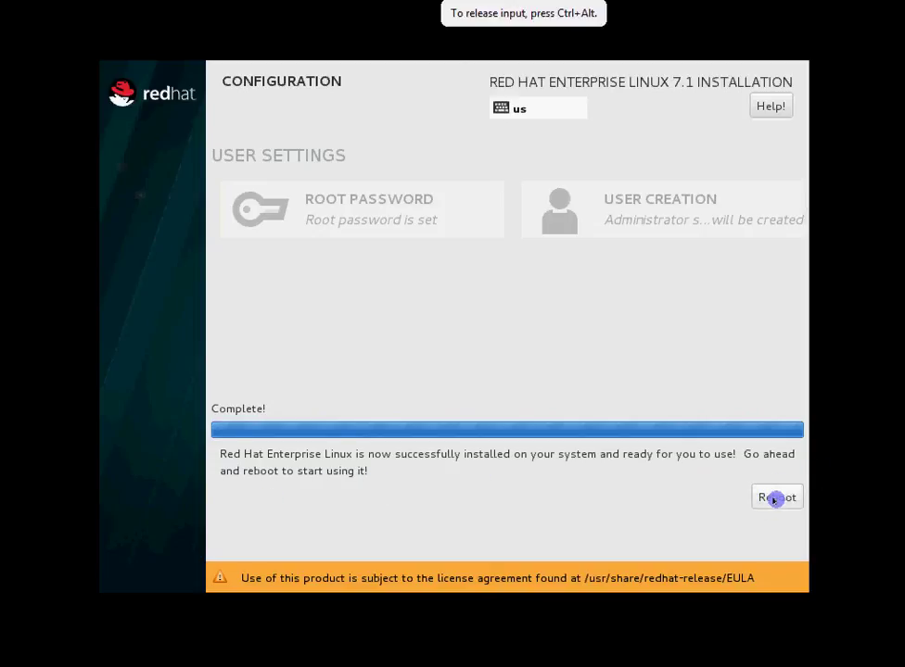
pyautogui.click(775, 498)
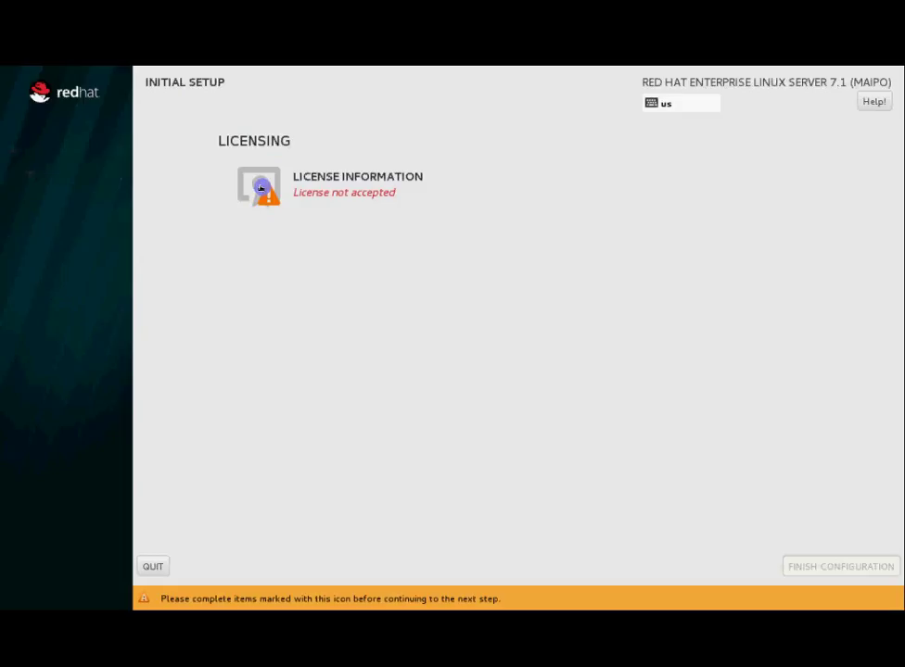
# Accept the Red Hat license agreement and finish the initial setup configuration
pyautogui.click(260, 189)
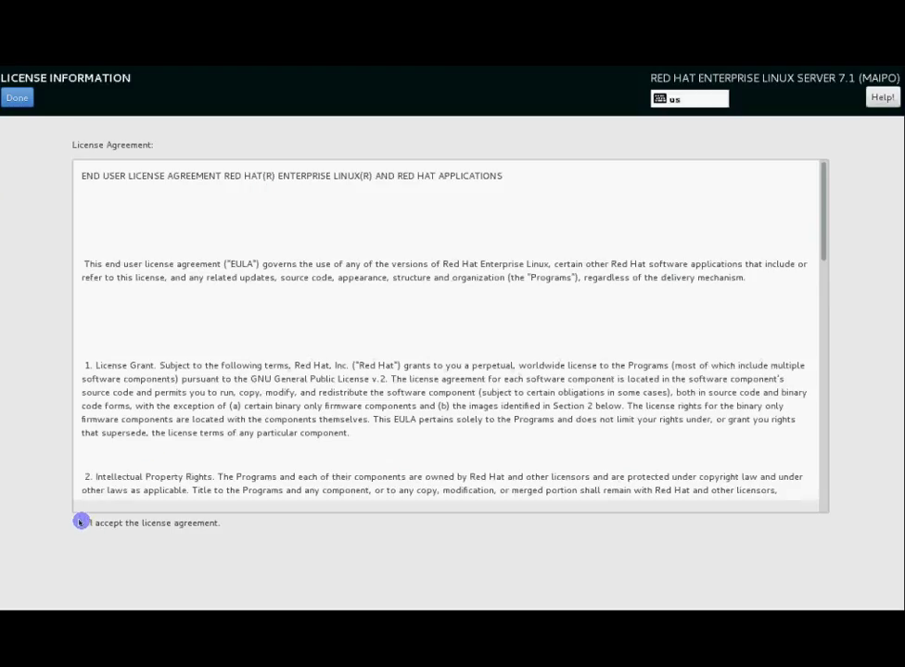
pyautogui.click(81, 522)
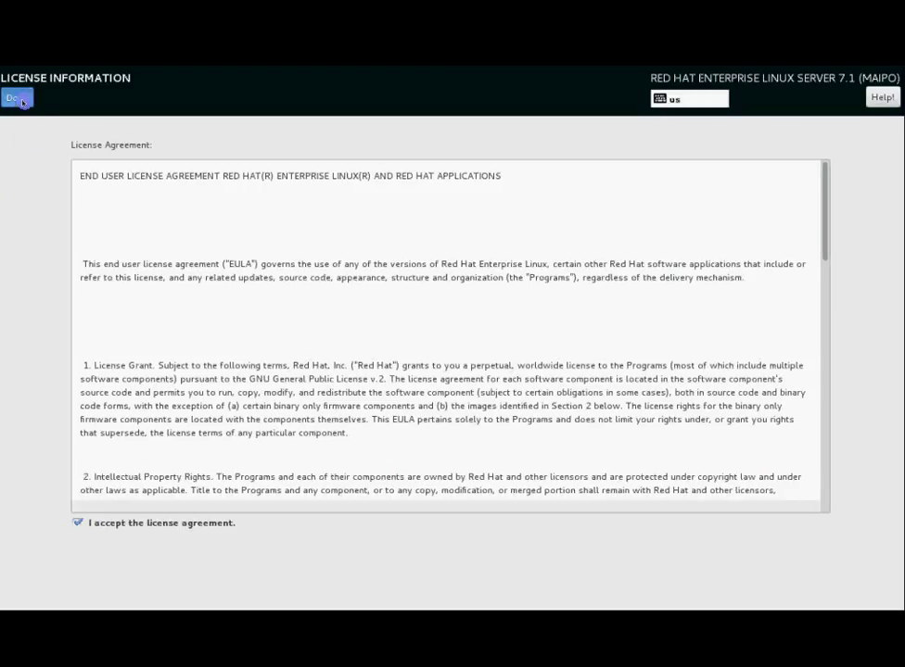
pyautogui.click(17, 96)
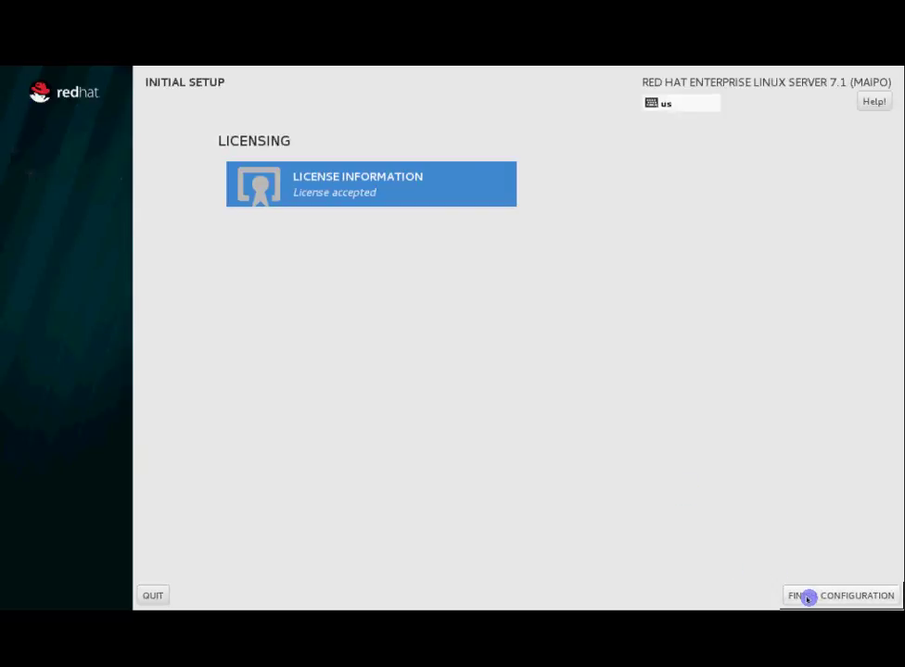
pyautogui.click(838, 597)
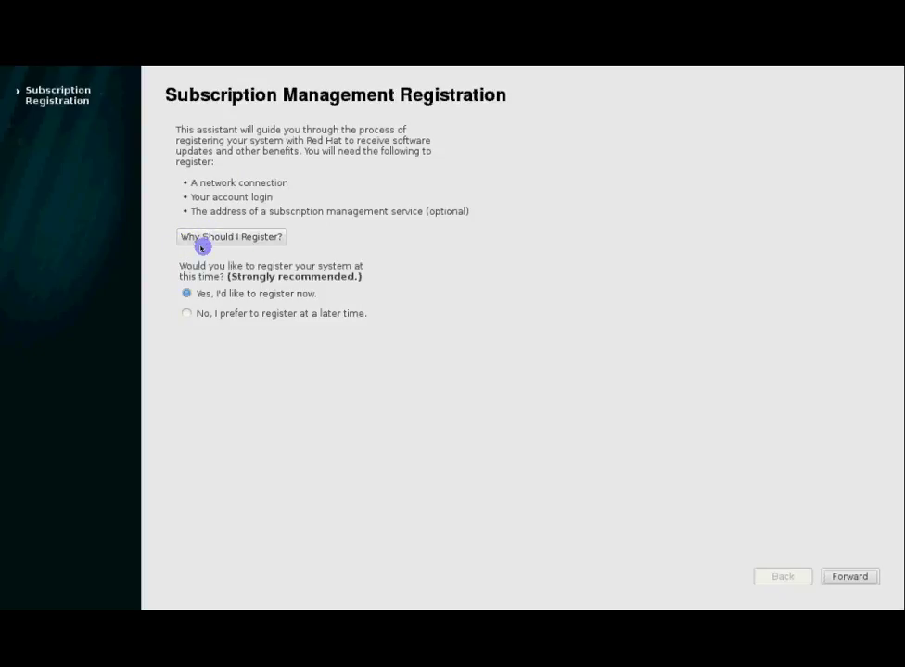
# Review why to register, then choose 'No, I prefer to register at a later time' and continue
pyautogui.click(228, 237)
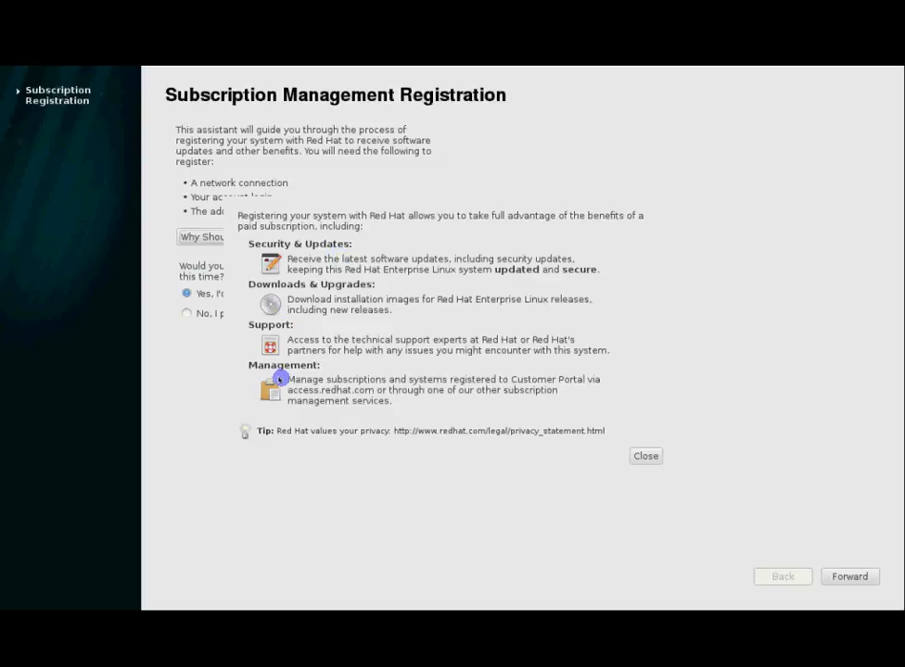
pyautogui.click(653, 459)
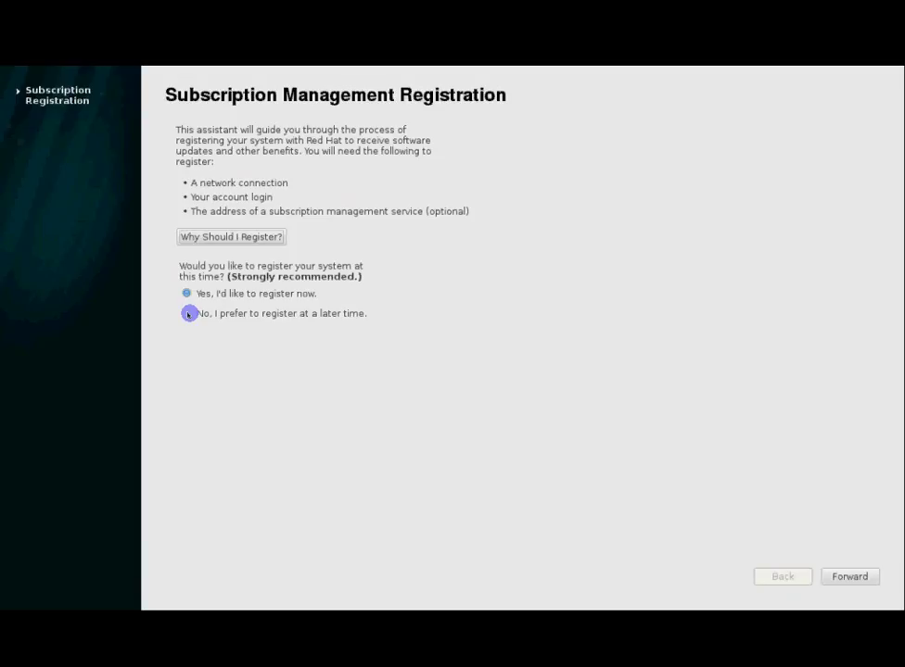
pyautogui.click(190, 314)
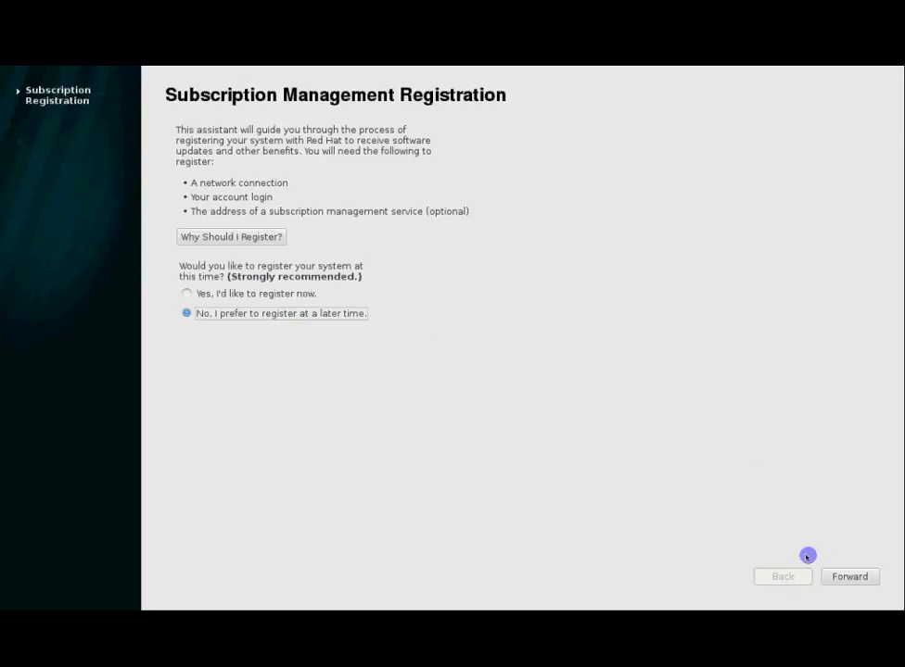
pyautogui.click(851, 579)
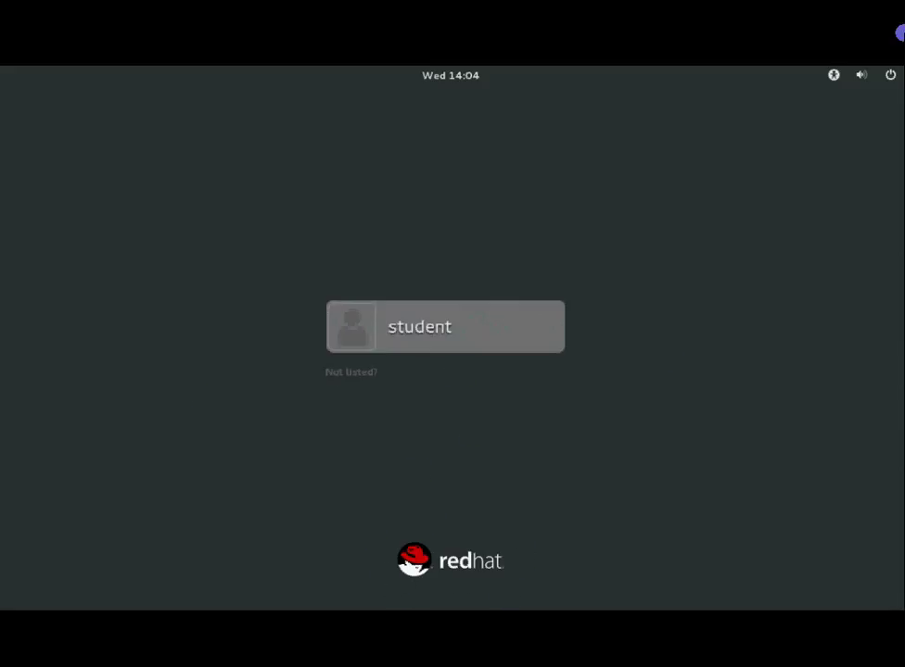
pyautogui.click(889, 76)
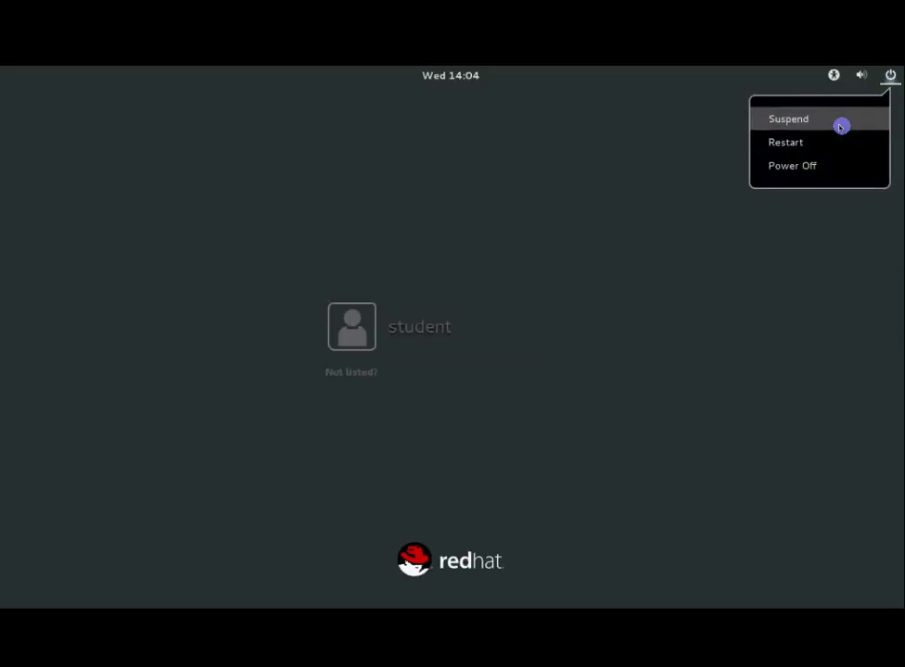
pyautogui.click(674, 260)
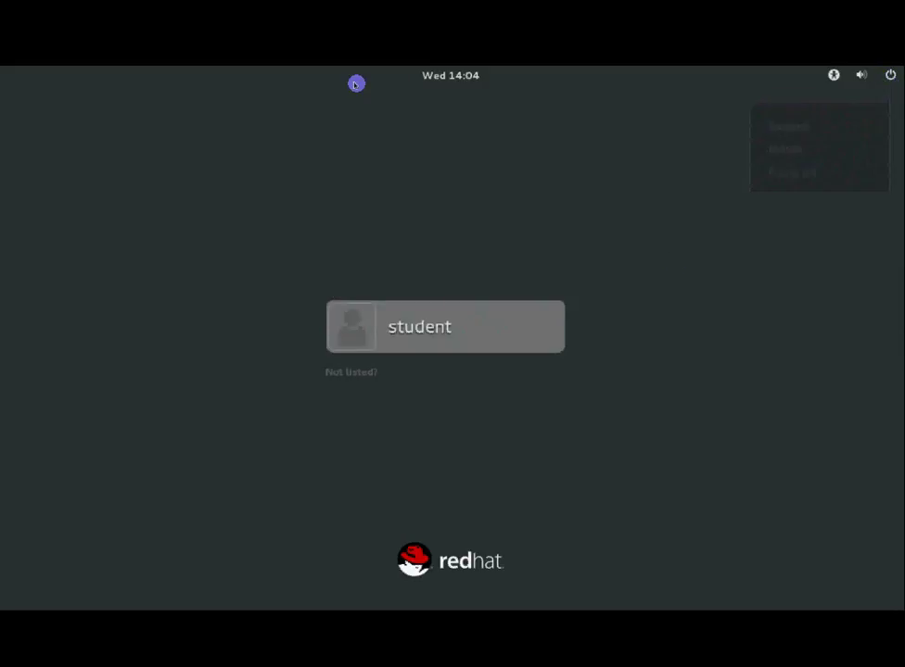
pyautogui.click(437, 75)
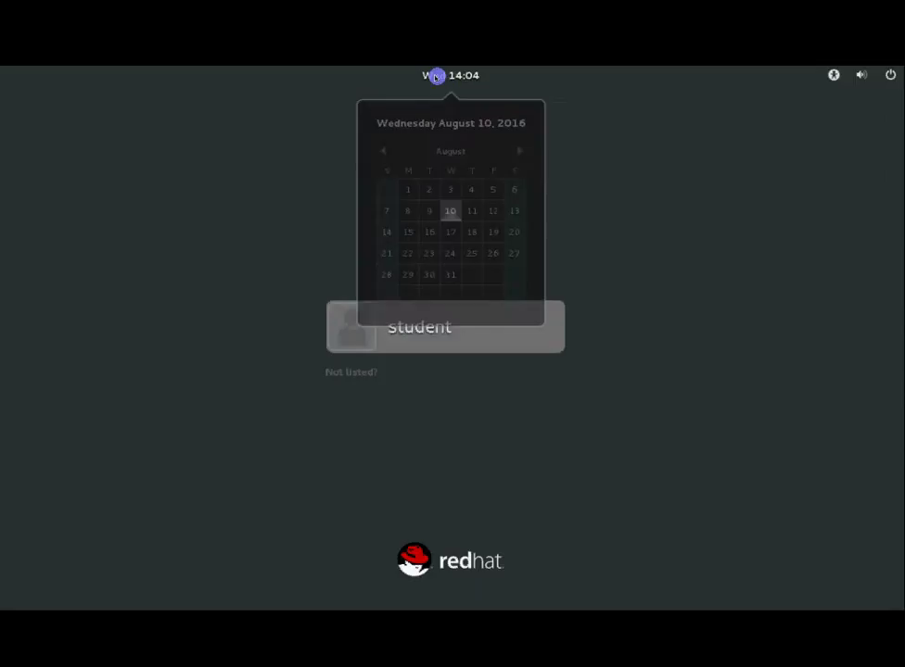
pyautogui.click(435, 76)
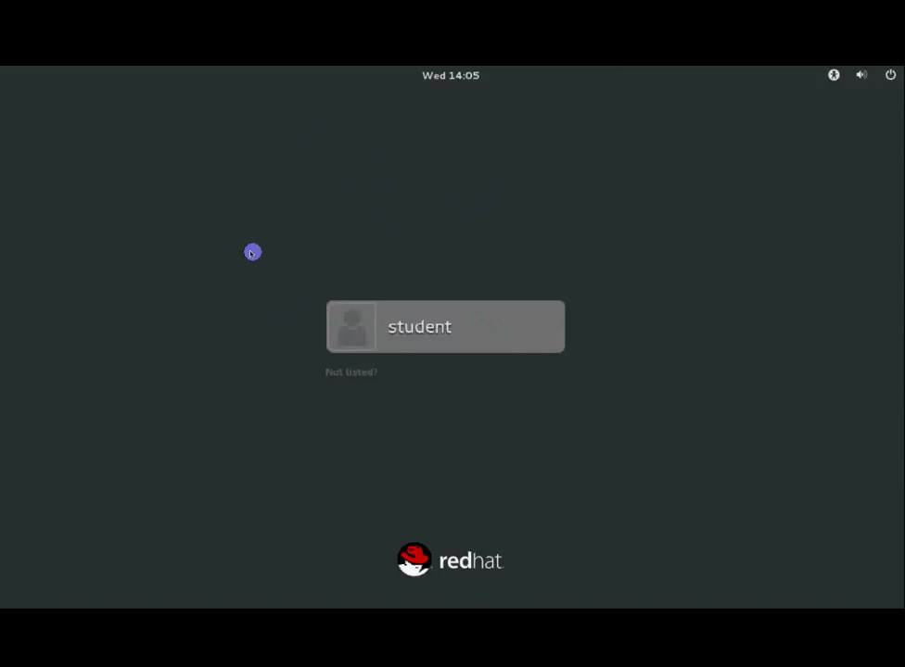
# Sign in as root through Not listed? using the root password
pyautogui.click(340, 373)
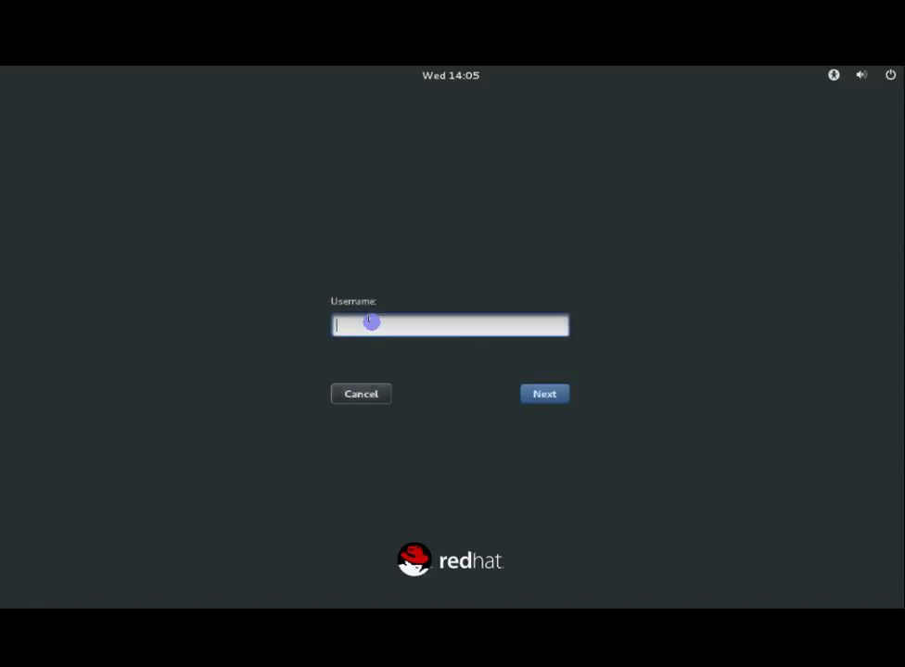
pyautogui.write('root')
pyautogui.press('Return')
pyautogui.write('redhat')
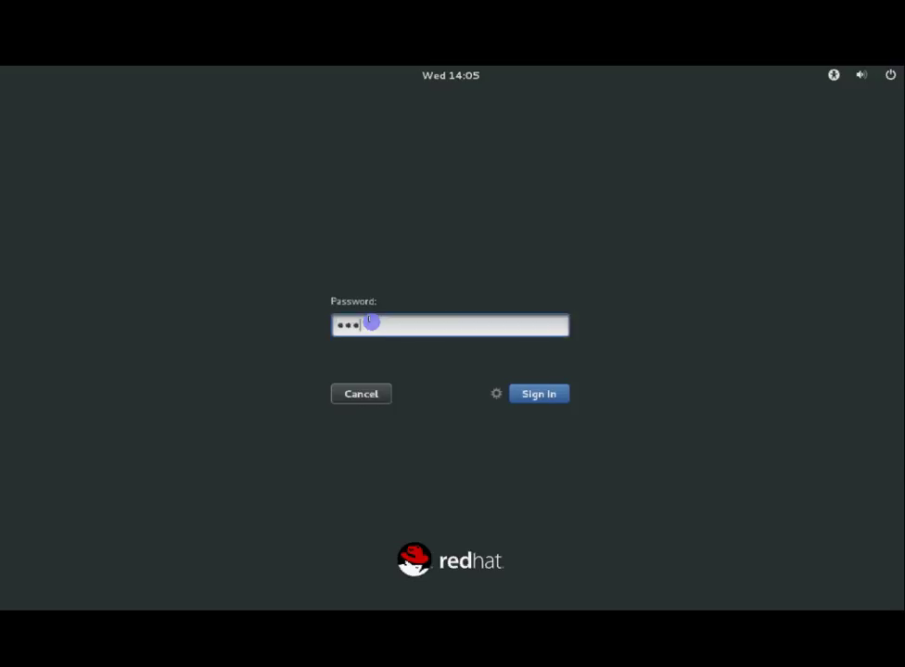
pyautogui.press('Return')
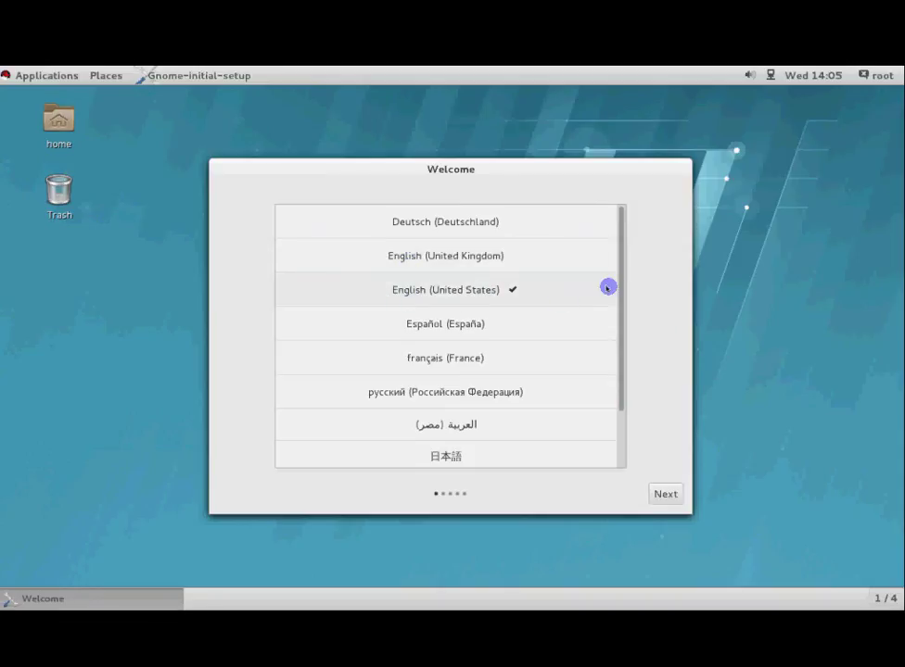
# Keep English (United States) as the language and English (US) as the only input source
pyautogui.moveTo(620, 291)
pyautogui.mouseDown()
pyautogui.moveTo(616, 399)
pyautogui.moveTo(612, 301)
pyautogui.mouseUp()
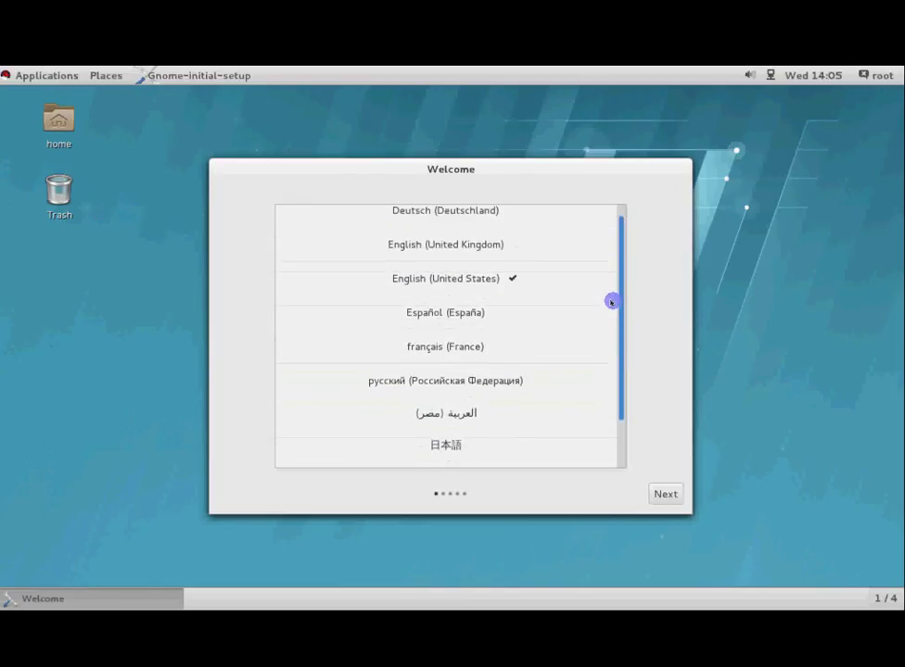
pyautogui.click(652, 493)
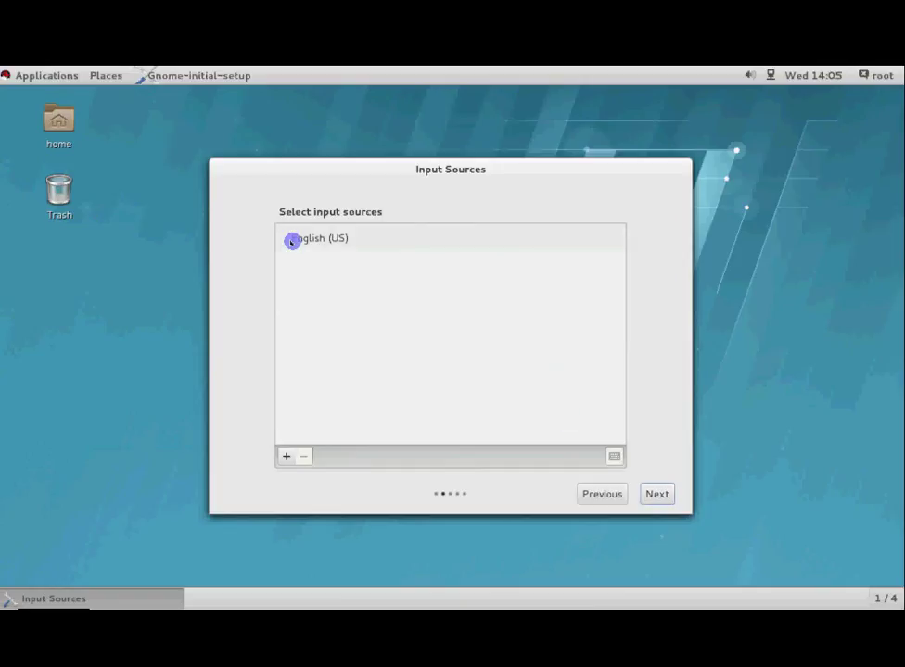
pyautogui.click(284, 459)
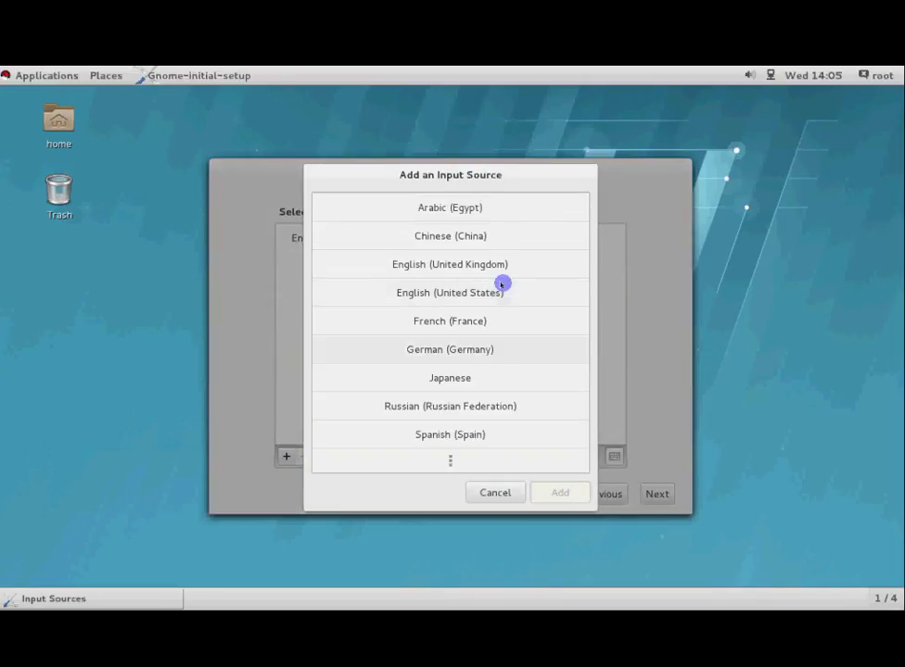
pyautogui.click(492, 496)
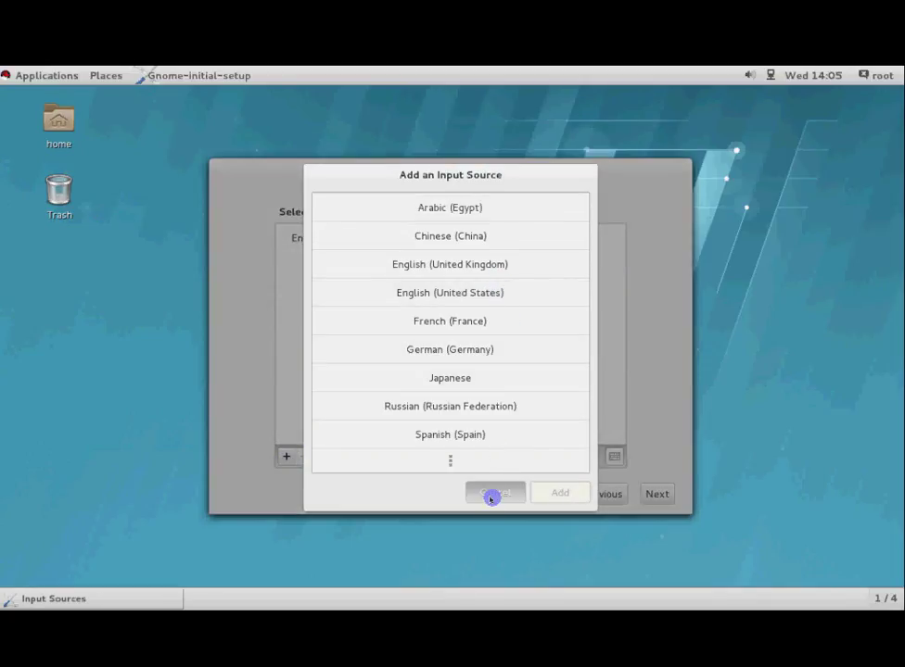
pyautogui.click(659, 494)
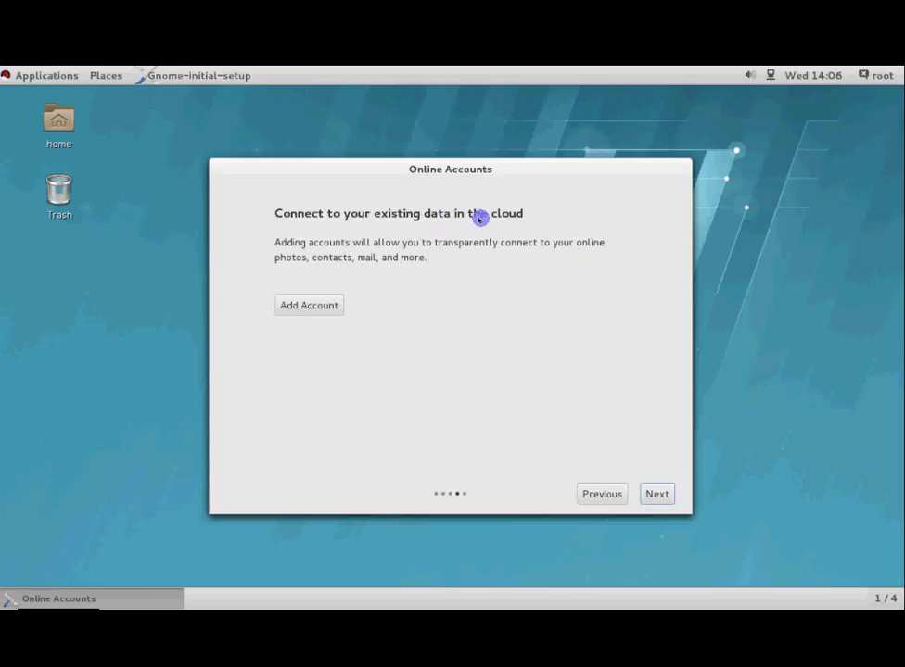
# Browse the online account providers, then skip adding any account
pyautogui.click(316, 305)
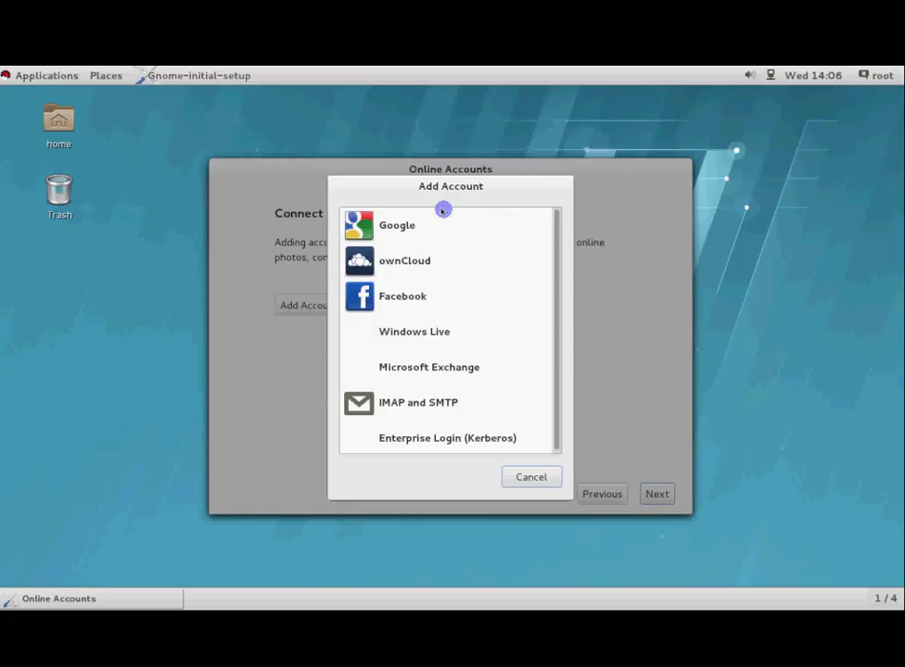
pyautogui.moveTo(445, 186); pyautogui.dragTo(360, 163)
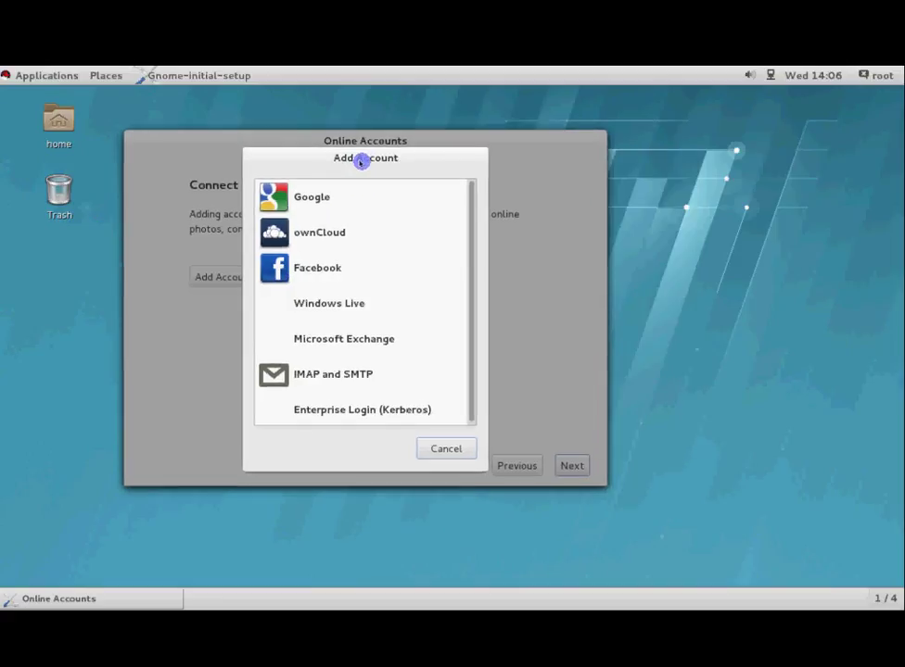
pyautogui.click(293, 195)
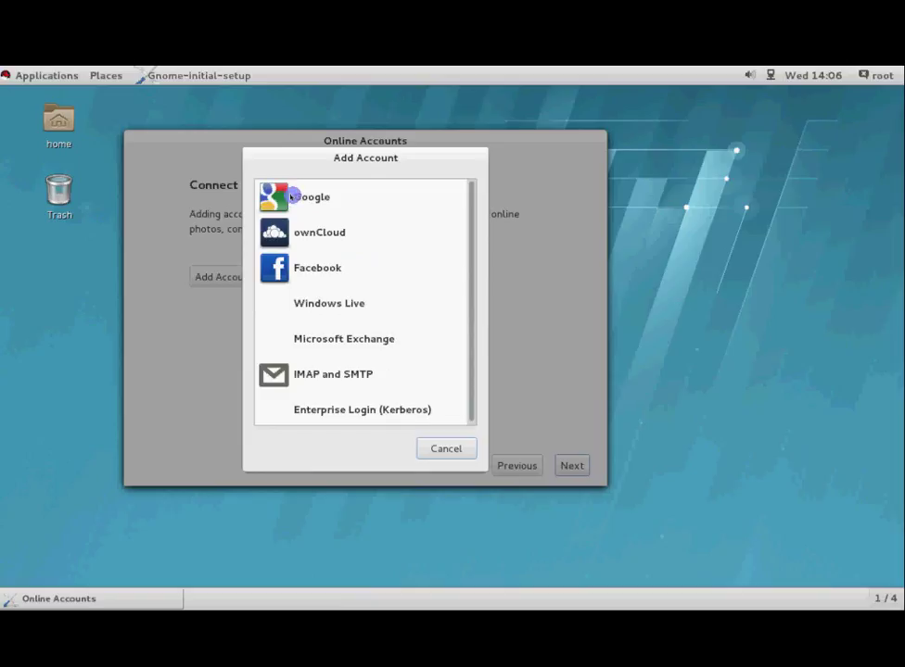
pyautogui.click(443, 449)
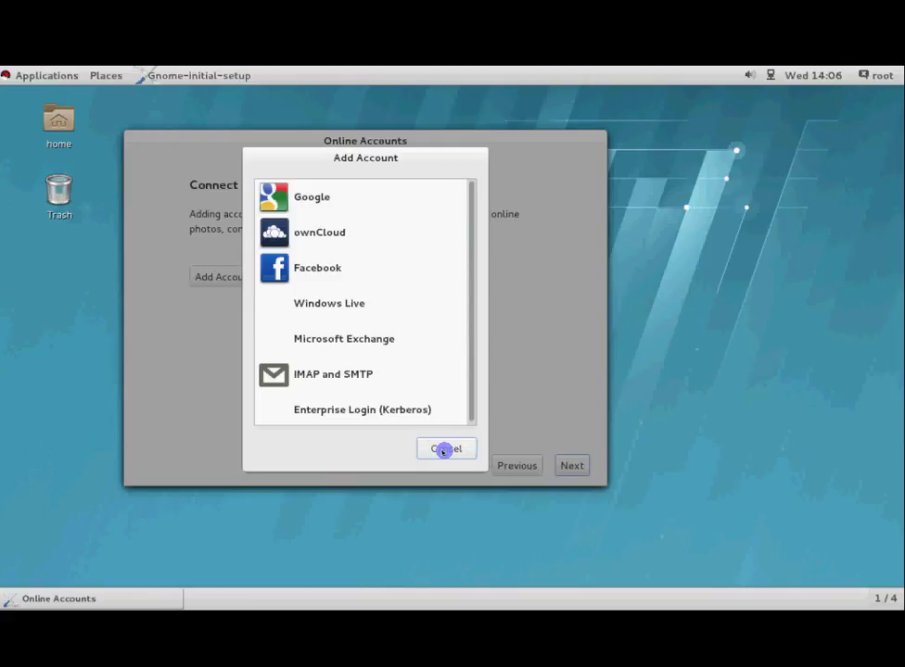
pyautogui.click(578, 466)
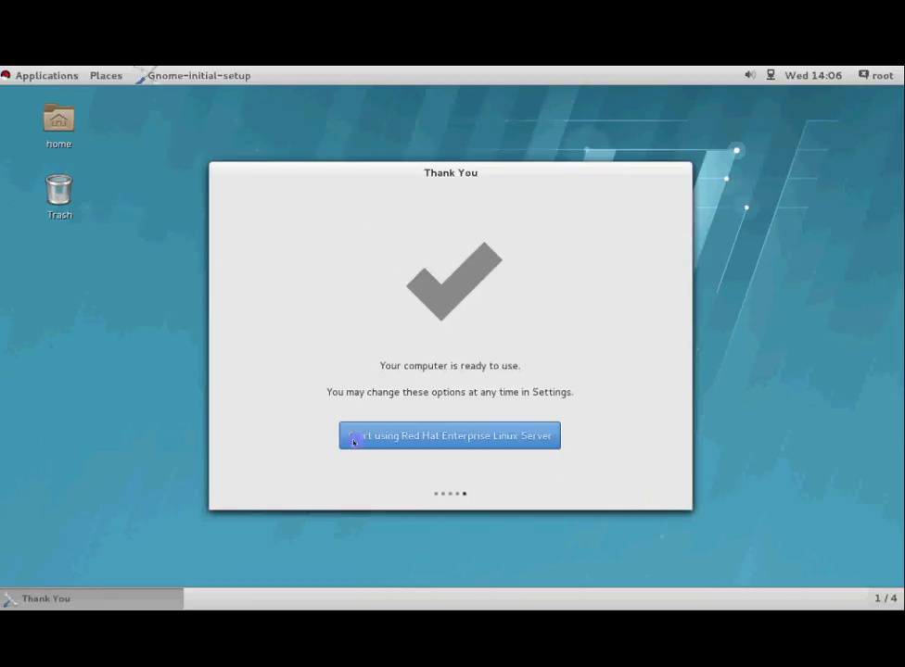
# Start using Red Hat Enterprise Linux Server from the Thank You page
pyautogui.click(520, 436)
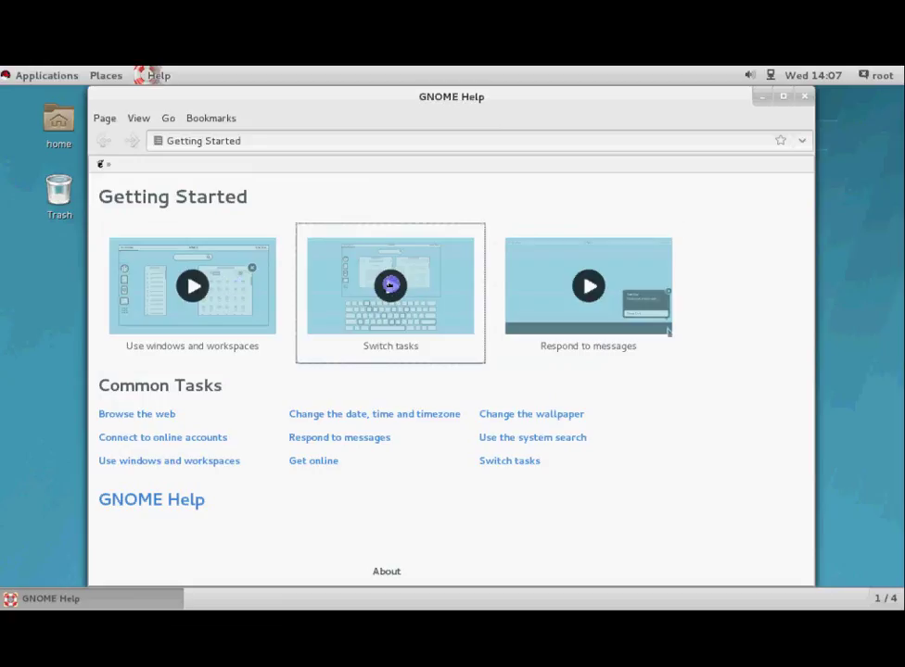
# Play the Switch tasks tutorial video, then close it and the GNOME Help window
pyautogui.click(391, 284)
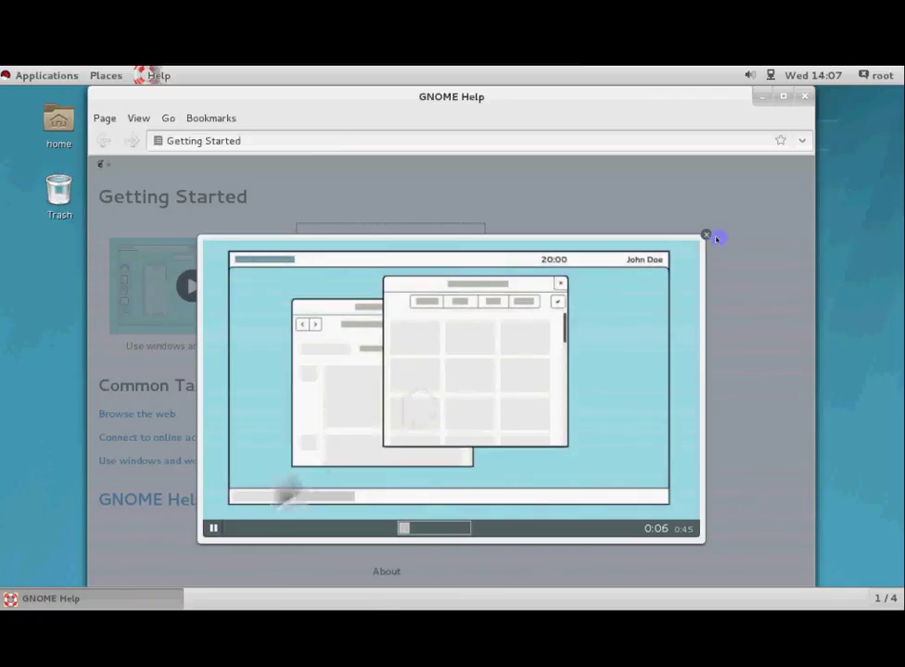
pyautogui.click(705, 234)
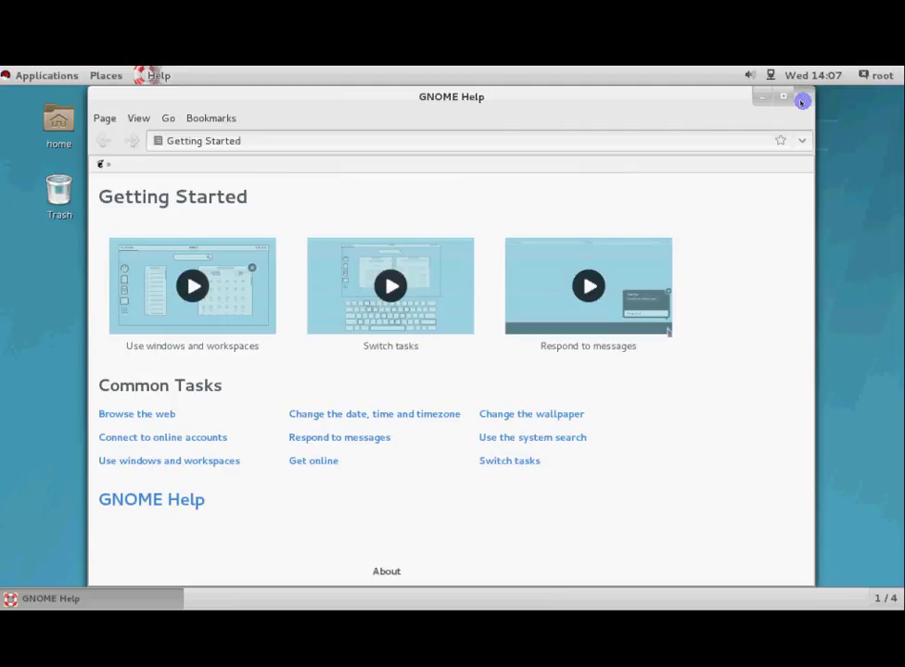
pyautogui.click(801, 102)
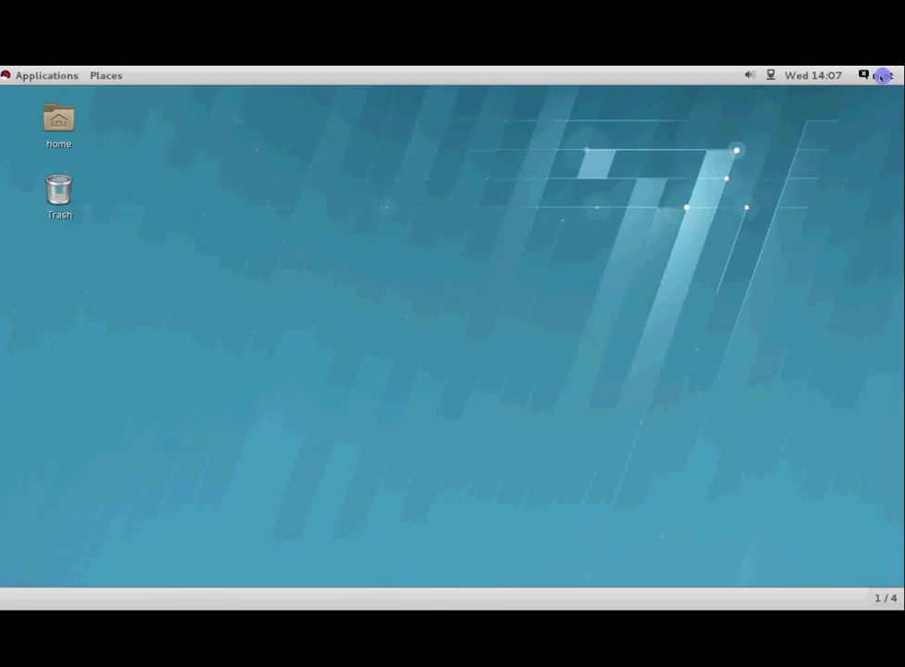
# Power off the guest from the root user's menu and confirm the shutdown
pyautogui.click(882, 77)
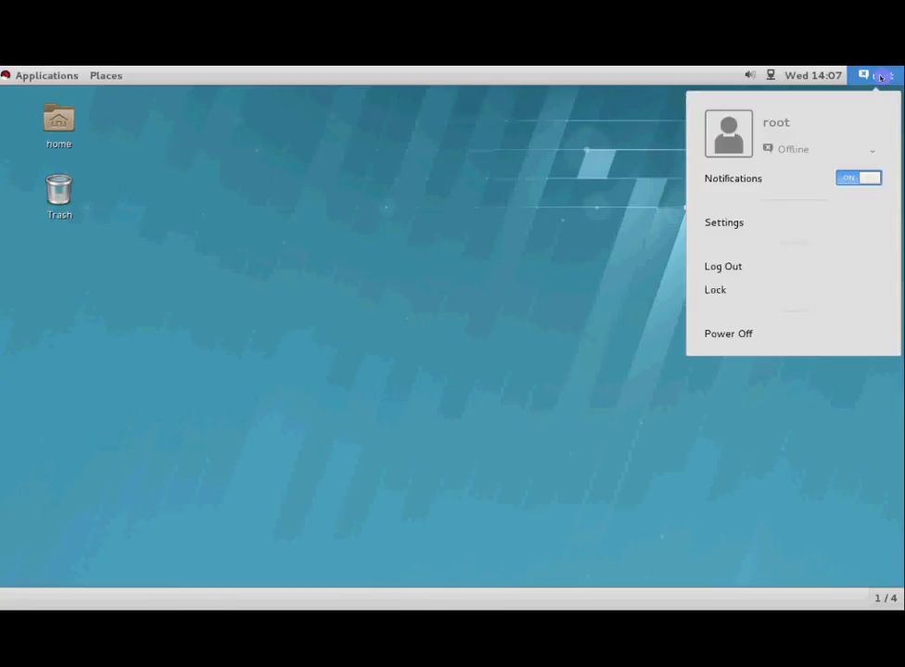
pyautogui.click(709, 334)
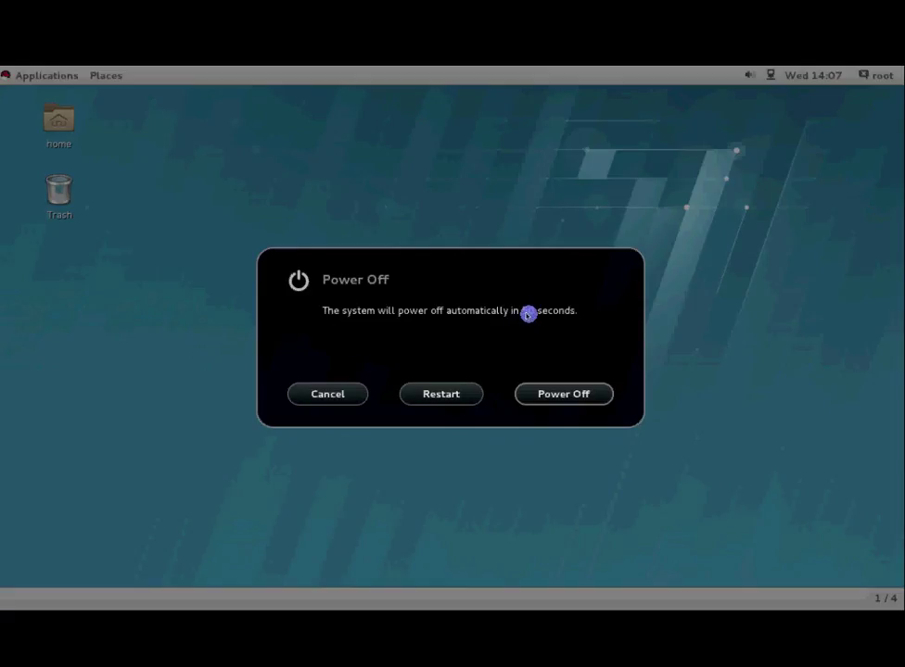
pyautogui.click(569, 396)
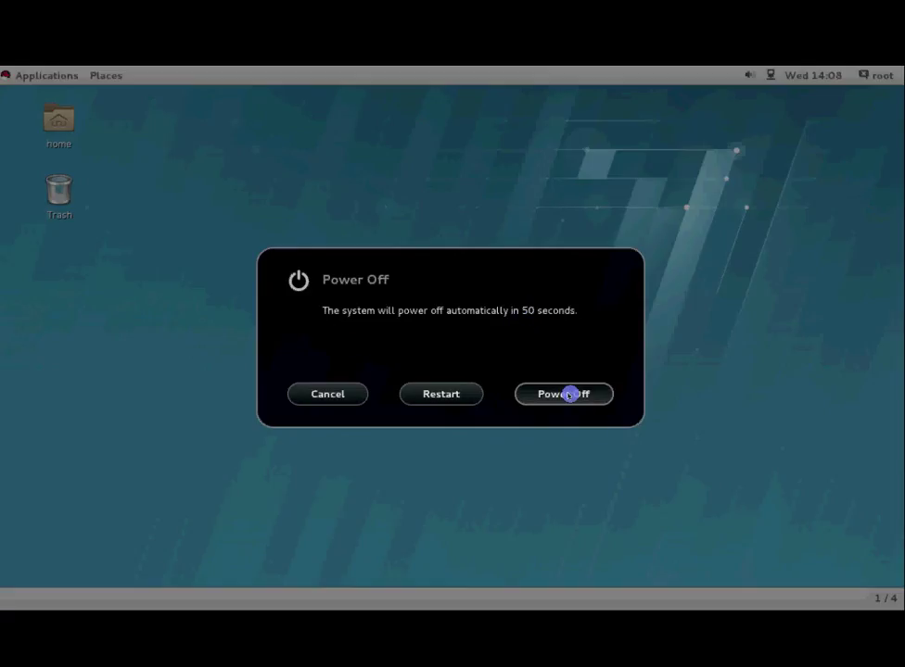